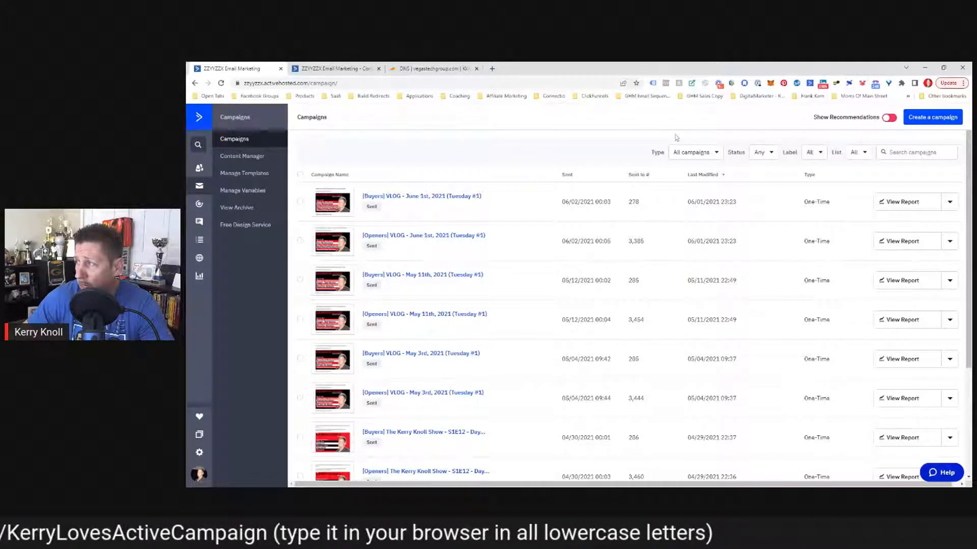
Step: Create a standard campaign named 'Test Email' and continue to list selection
left_click(933, 117)
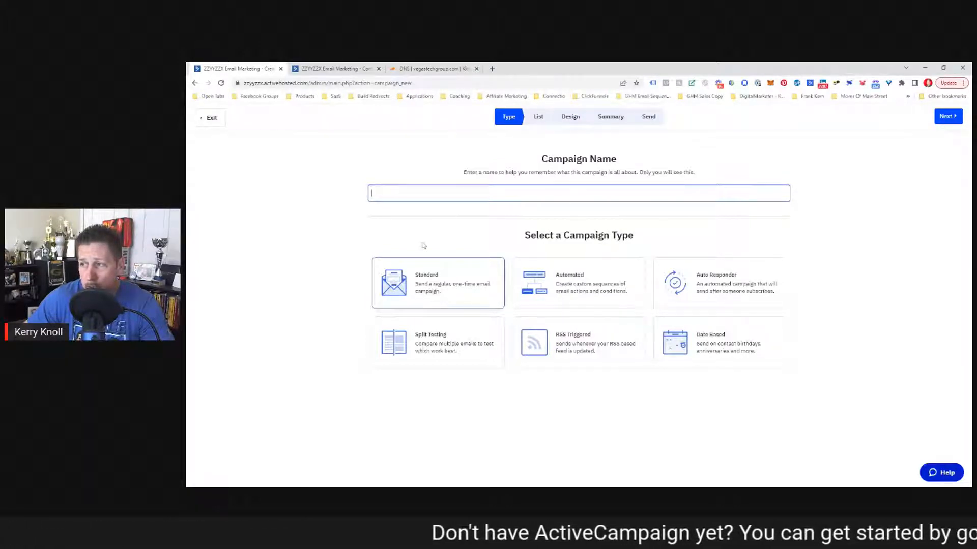
type("Test Email")
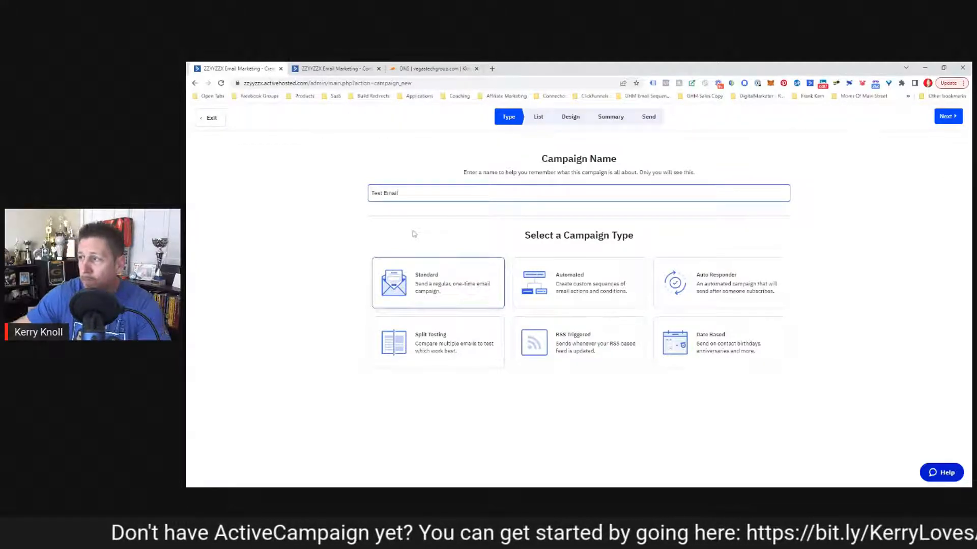
left_click(947, 116)
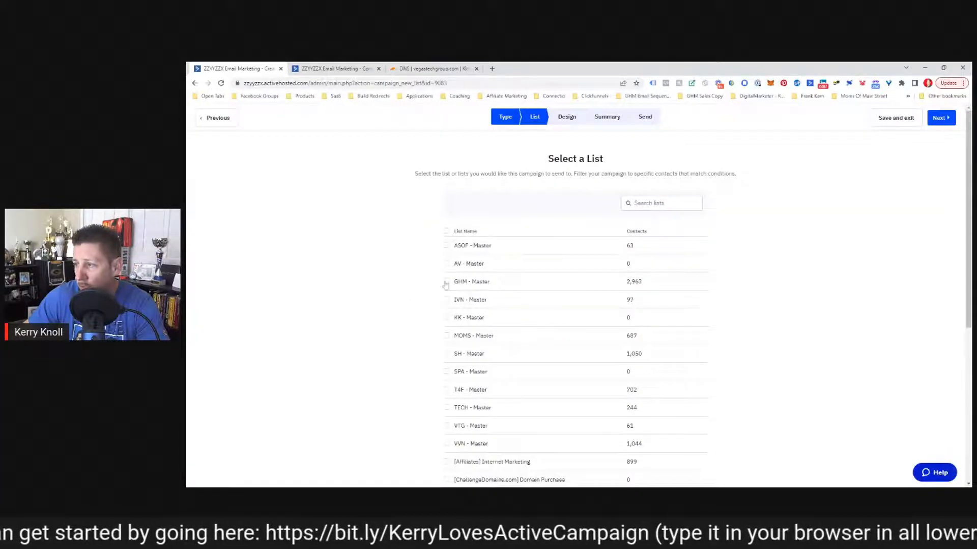
Step: Pass the list step to the design step and dismiss the new email designer notice
scroll(614, 291, "down", 5)
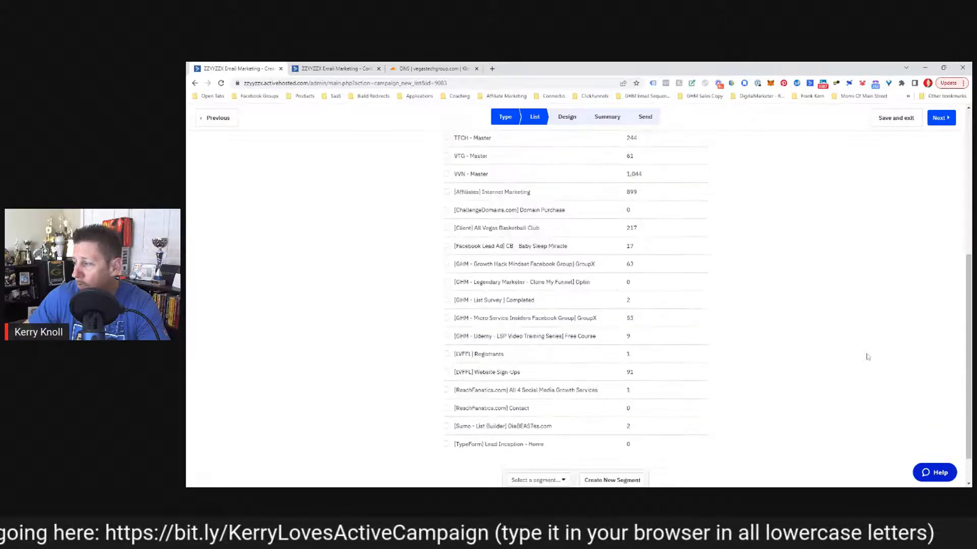
left_click(941, 118)
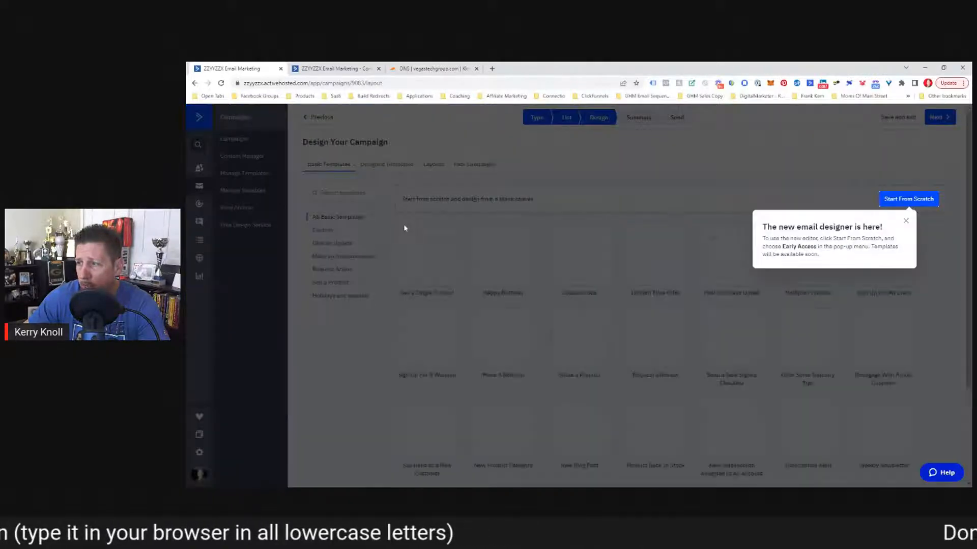
left_click(906, 221)
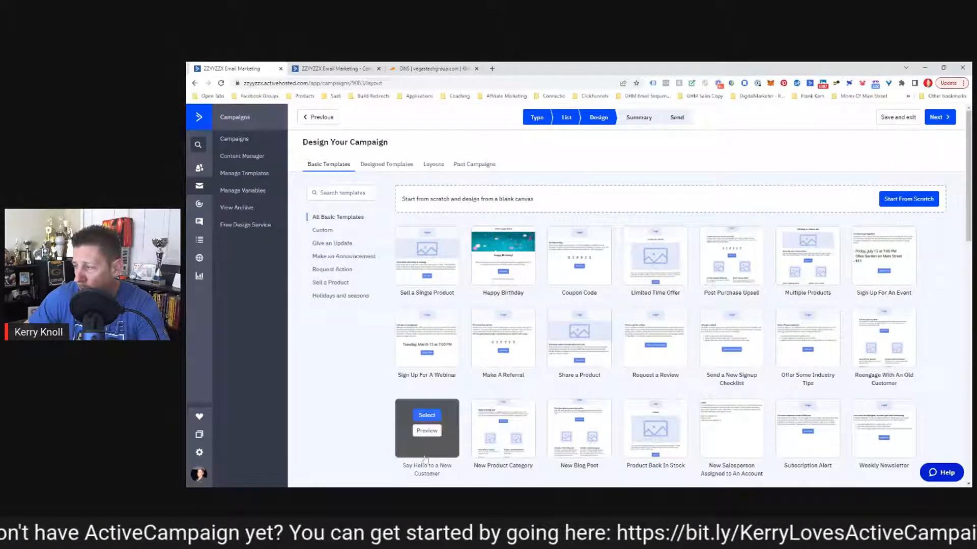
Step: Use the Say Hello to a New Customer template with the sender's name and subject 'Test Subject'
left_click(427, 415)
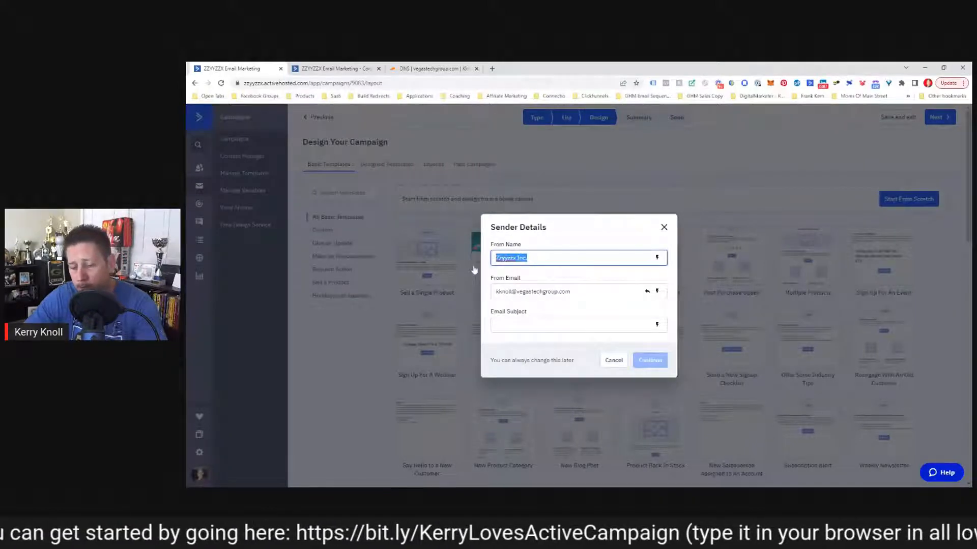
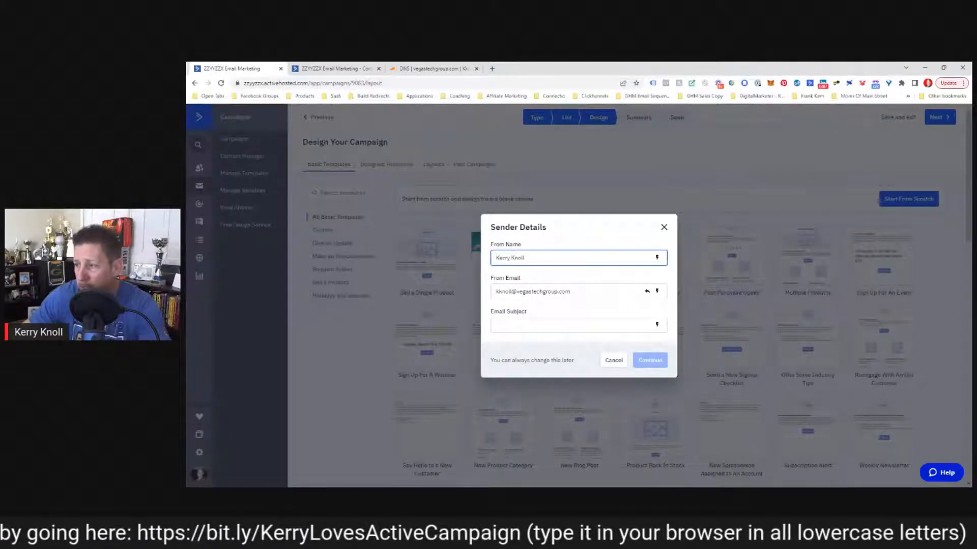
left_click(578, 325)
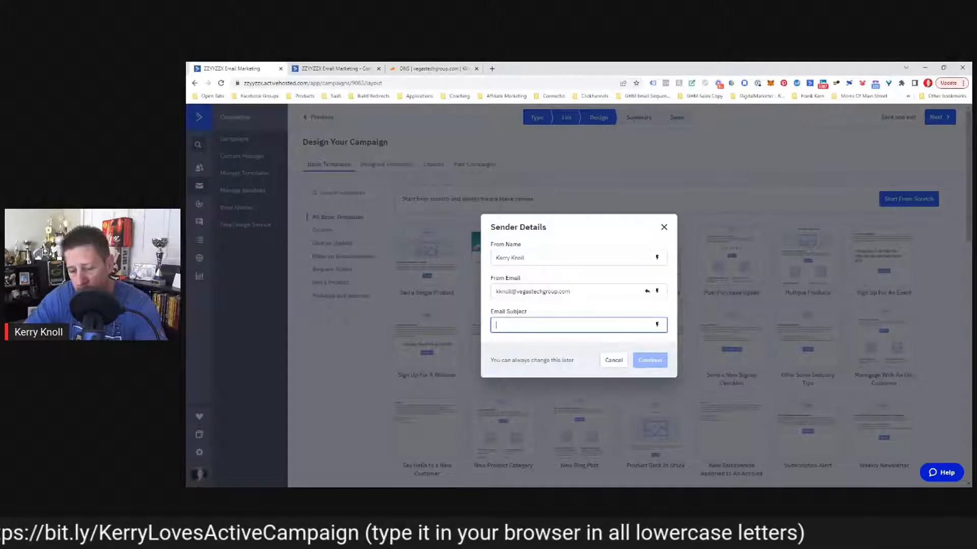
type("Test Subj")
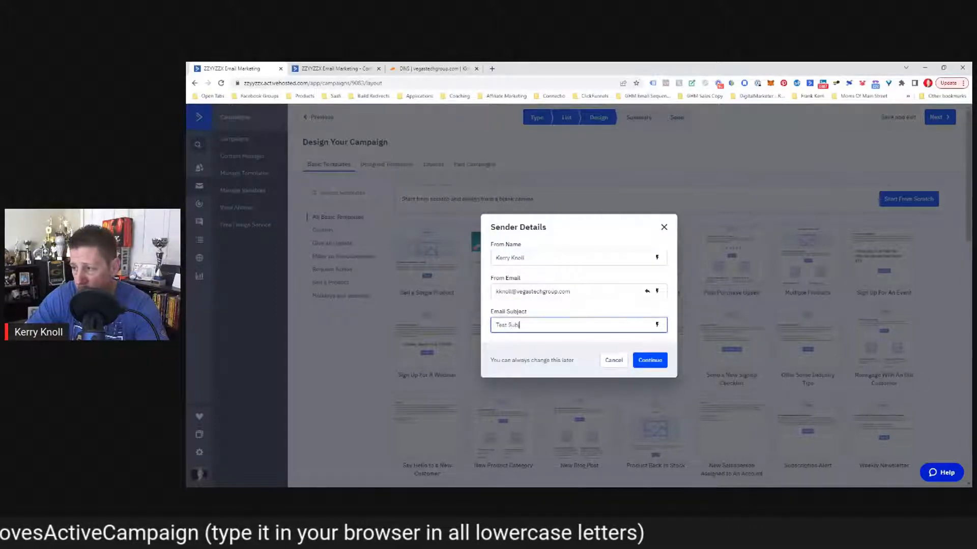
type("ect")
key("Return")
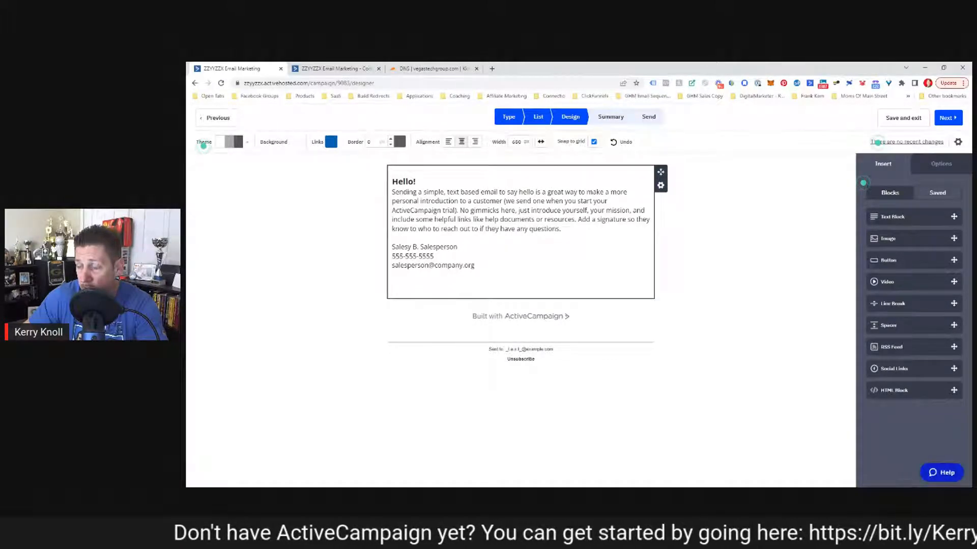
Step: Change all the email body text to Arial at size 18
mouse_move(476, 266)
left_mouse_down()
mouse_move(392, 246)
mouse_move(386, 191)
mouse_move(476, 267)
left_mouse_up()
left_click(423, 150)
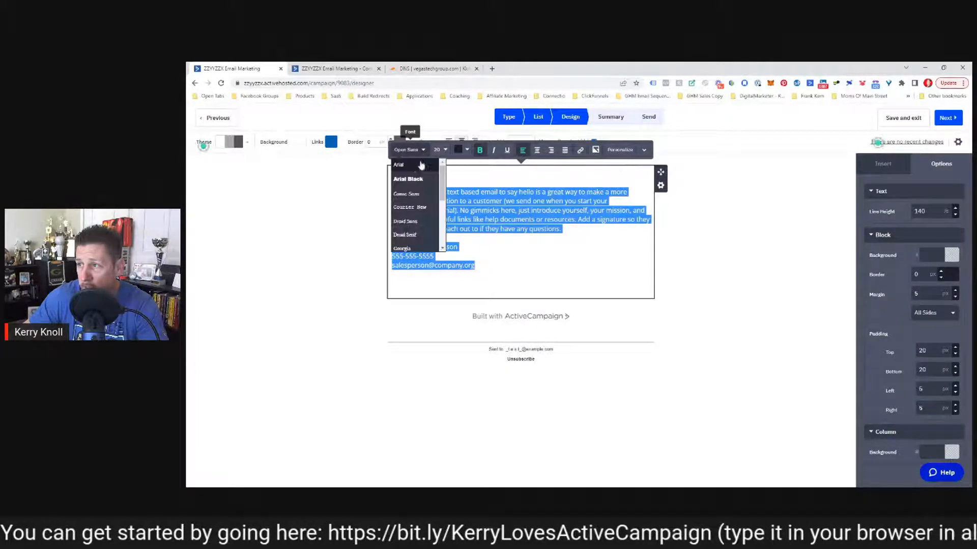
left_click(399, 165)
left_click(433, 150)
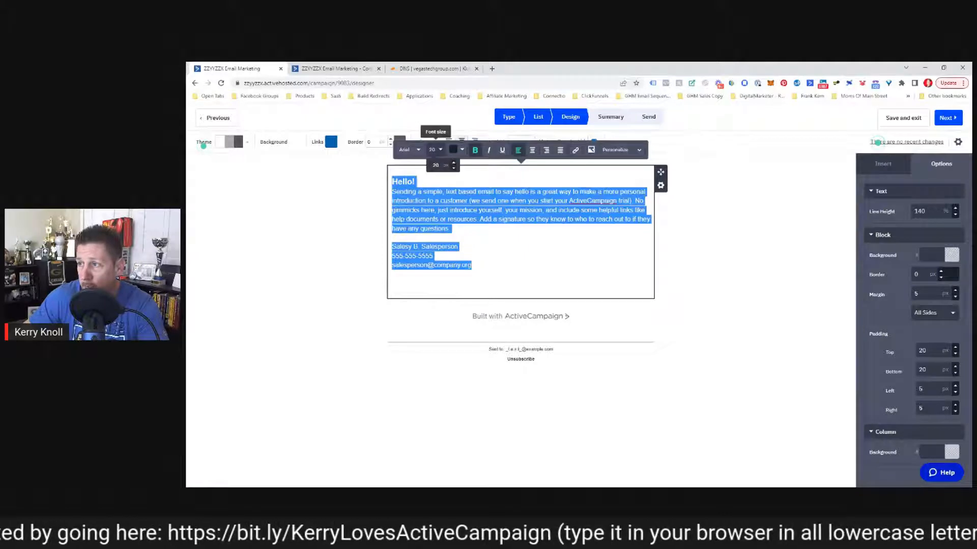
left_click(454, 168)
left_click(453, 169)
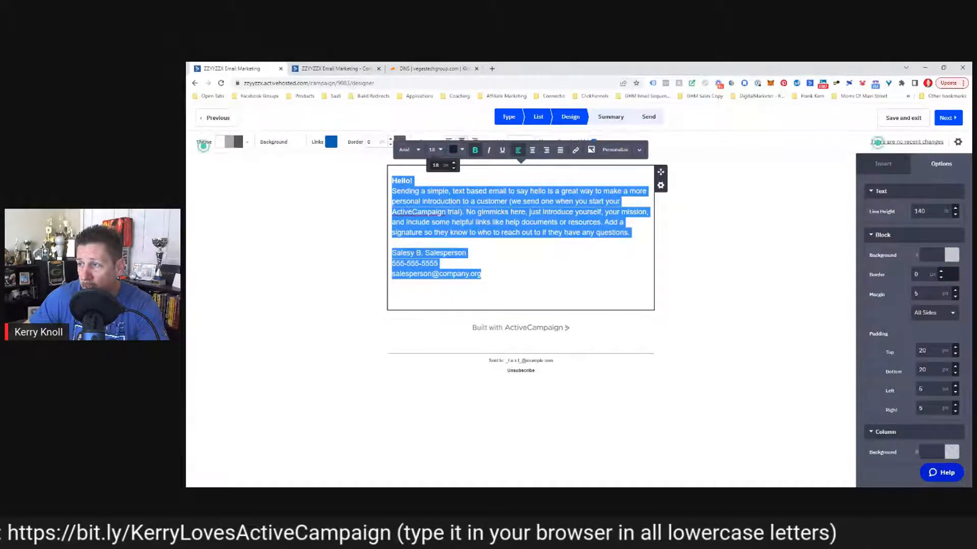
left_click(507, 233)
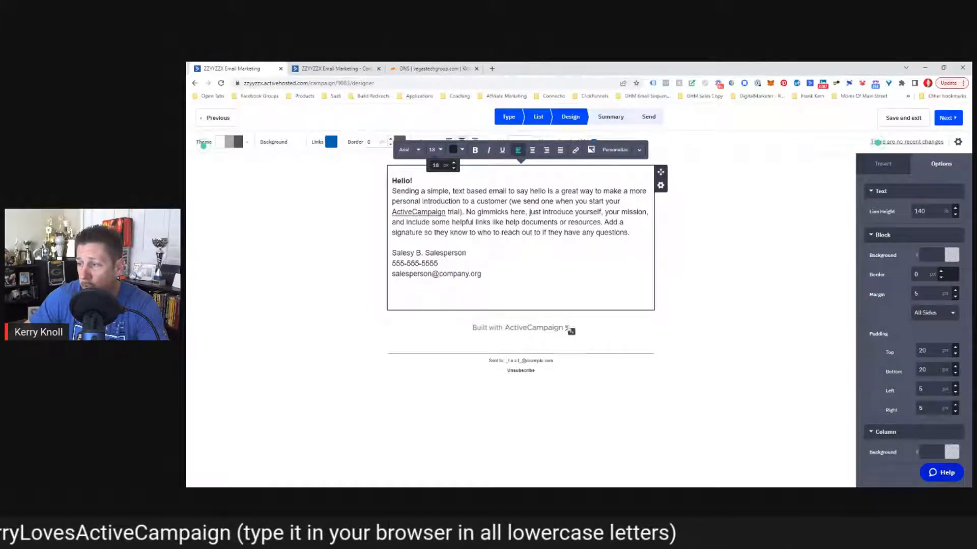
Step: Delete the Built with ActiveCampaign footer block
left_click(609, 331)
left_click(660, 329)
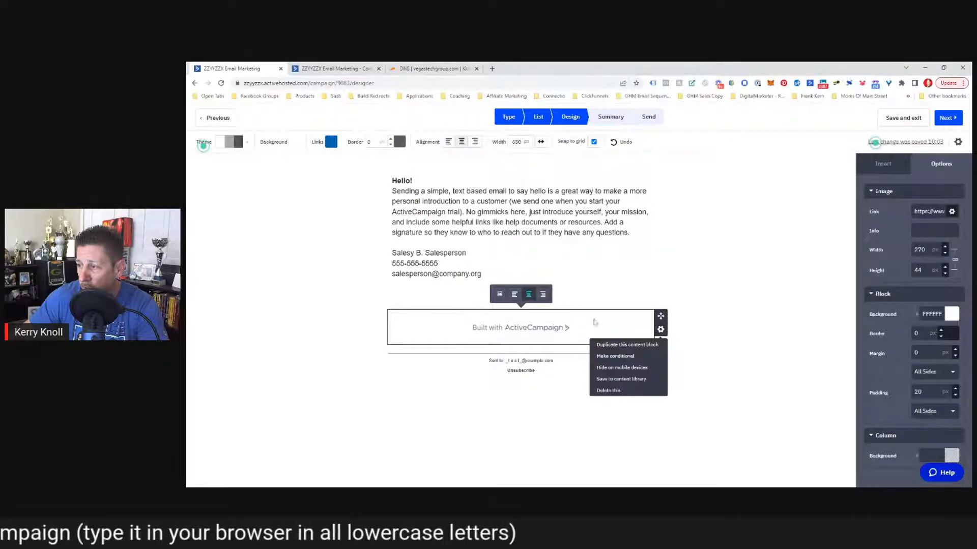
left_click(610, 392)
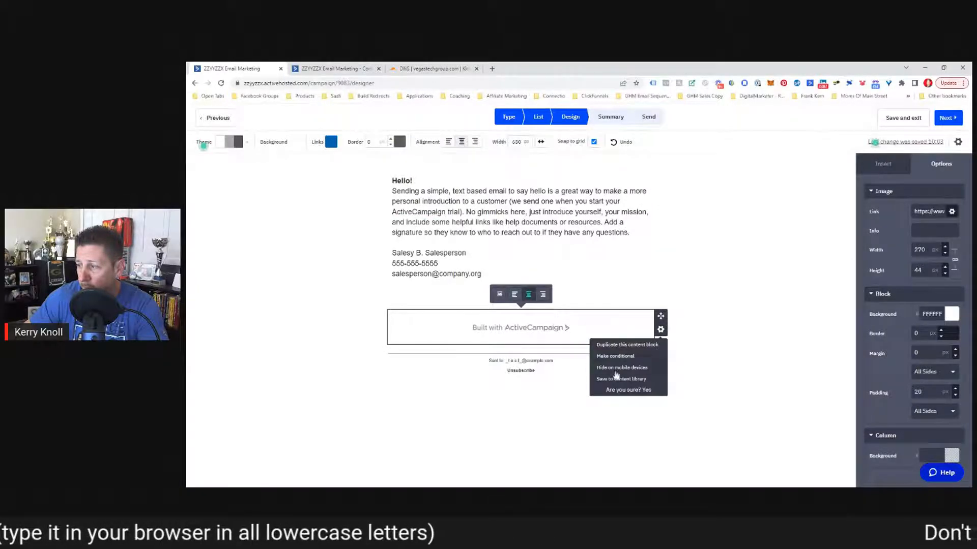
left_click(646, 390)
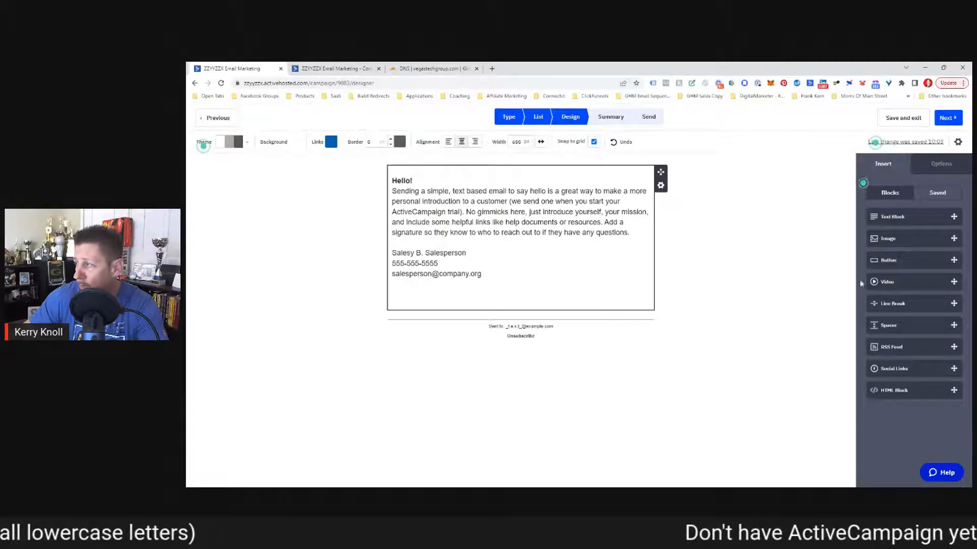
Step: Add an image block below the text, then delete the empty image block
mouse_move(886, 238)
left_mouse_down()
mouse_move(491, 275)
mouse_move(461, 315)
mouse_move(489, 326)
left_mouse_up()
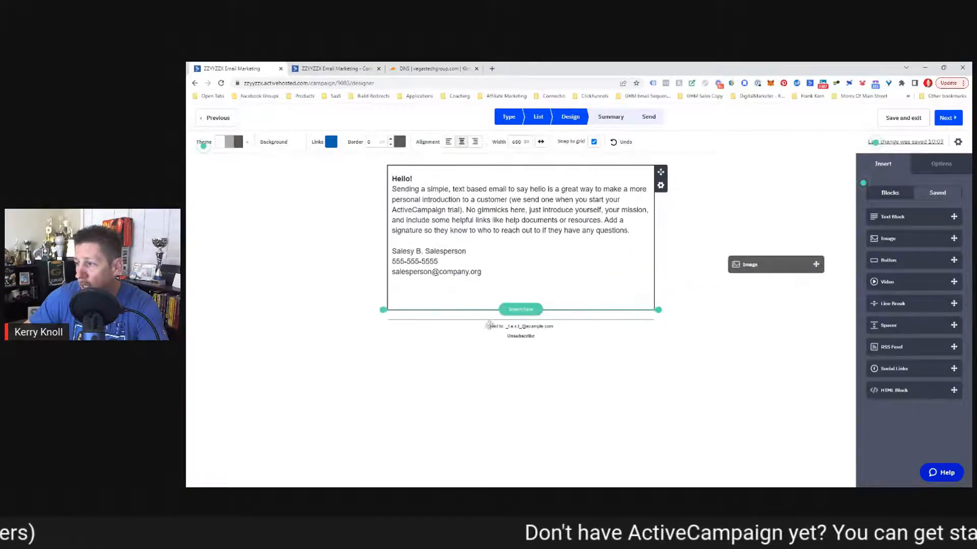
mouse_move(888, 238)
left_mouse_down()
mouse_move(544, 295)
mouse_move(494, 319)
mouse_move(919, 240)
mouse_move(468, 320)
mouse_move(527, 313)
left_mouse_up()
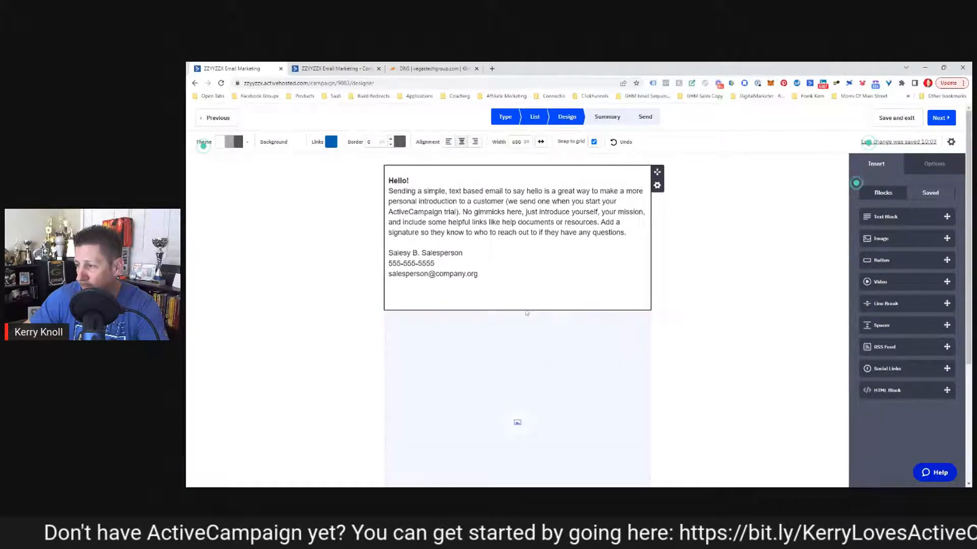
left_click(529, 356)
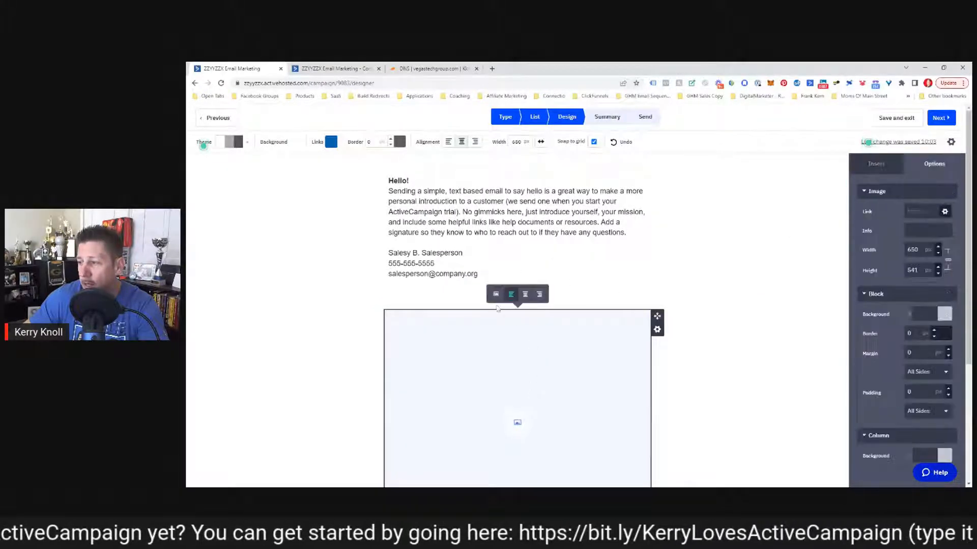
left_click(657, 329)
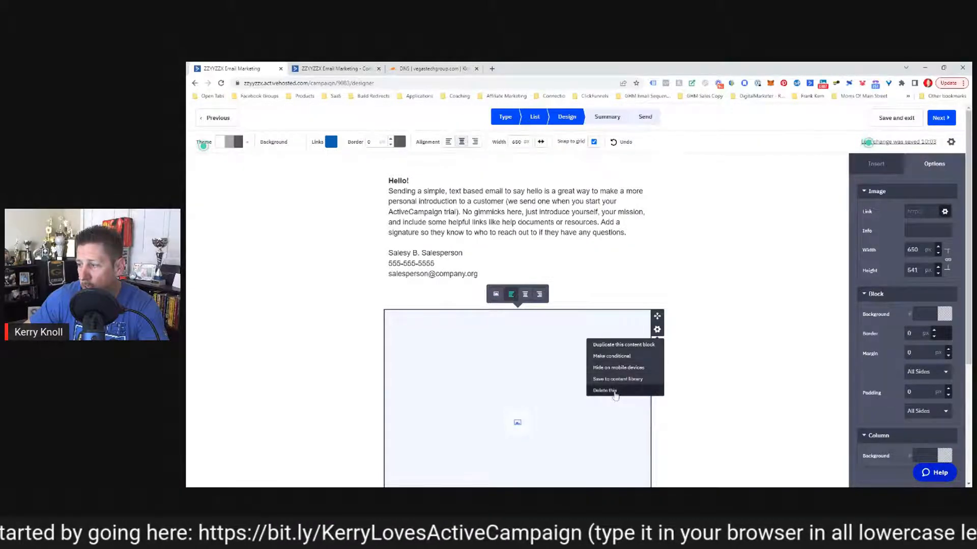
left_click(633, 391)
left_click(644, 390)
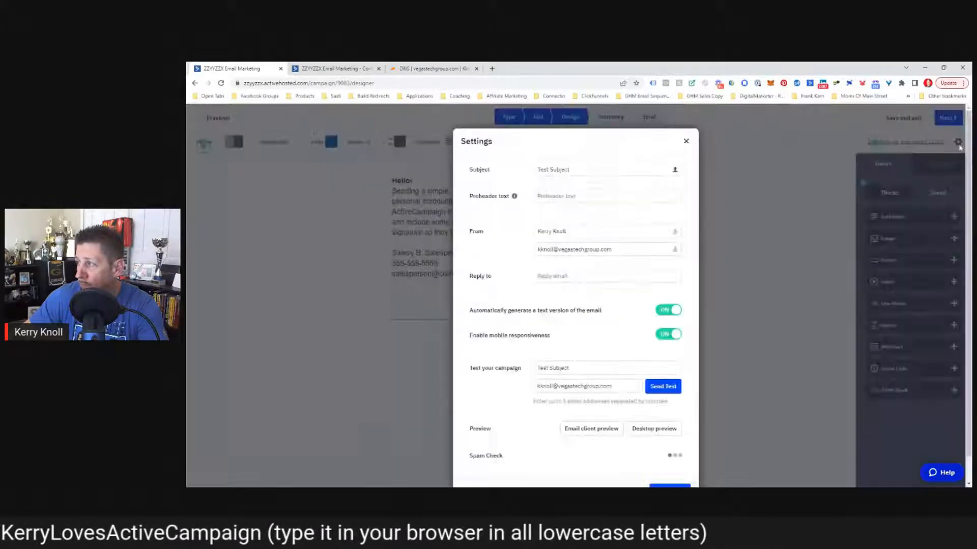
Step: In the email settings, copy the sender's email address into the Reply to field
left_click(958, 143)
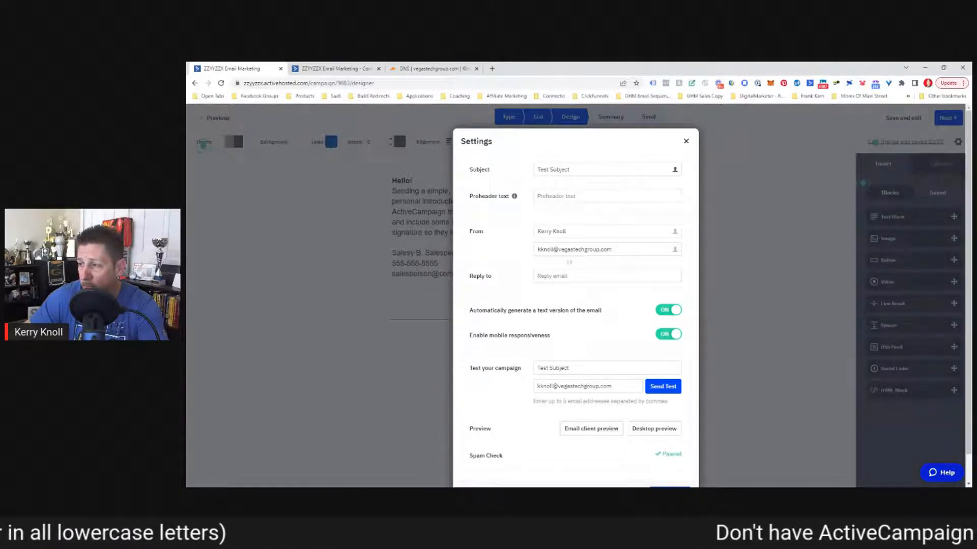
left_click_drag(614, 250, 502, 265)
key("ctrl+c")
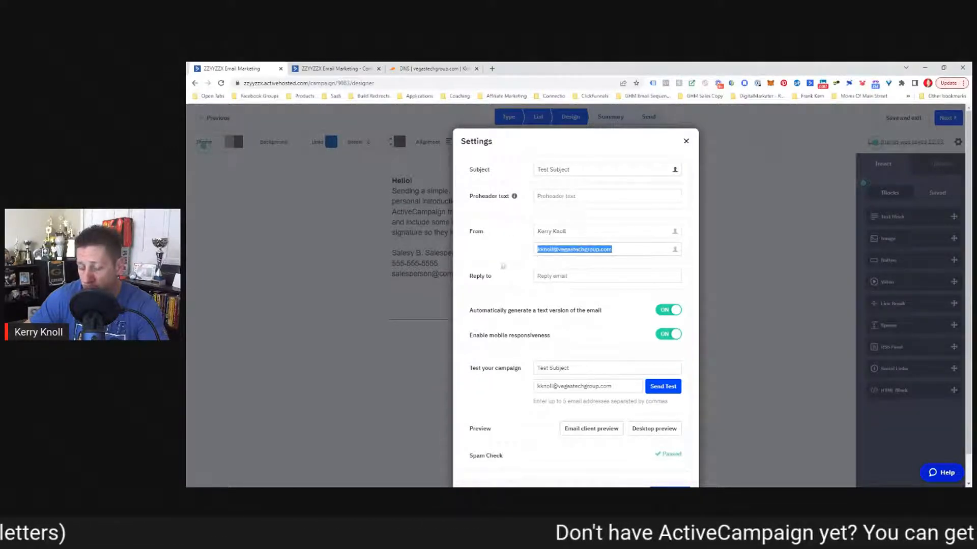
left_click(497, 254)
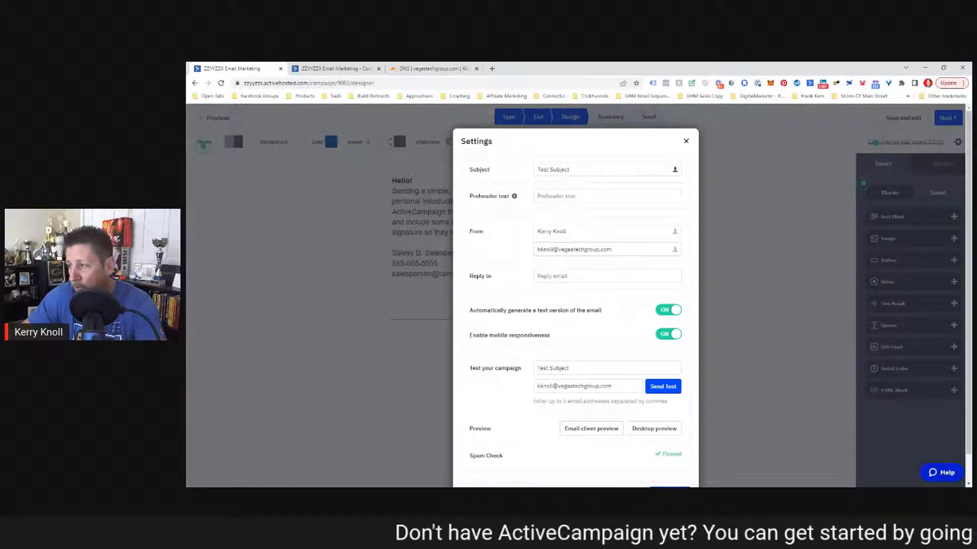
left_click(555, 276)
key("ctrl+v")
left_click(486, 268)
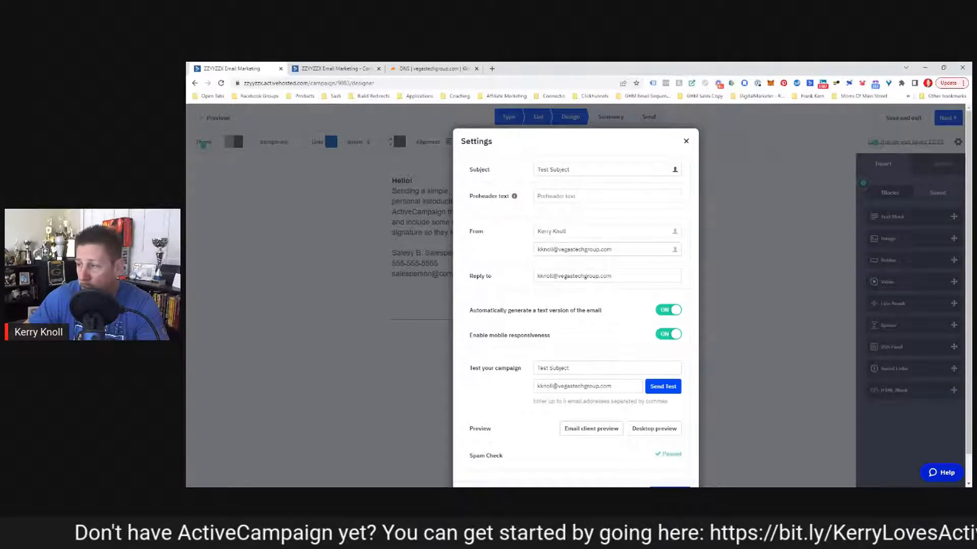
Step: Replace the Send Test recipient with a different email address and close Settings
scroll(519, 296, "down", 1)
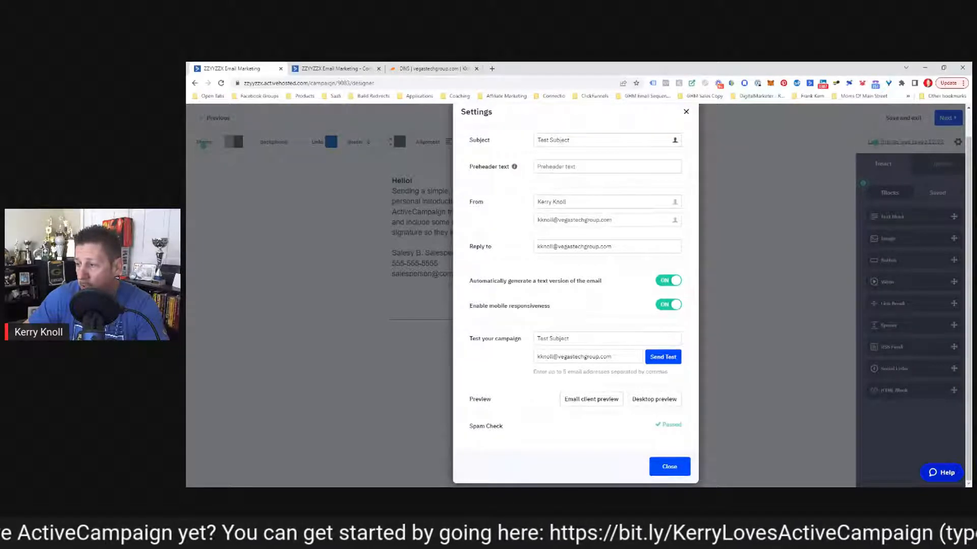
left_click_drag(613, 357, 484, 366)
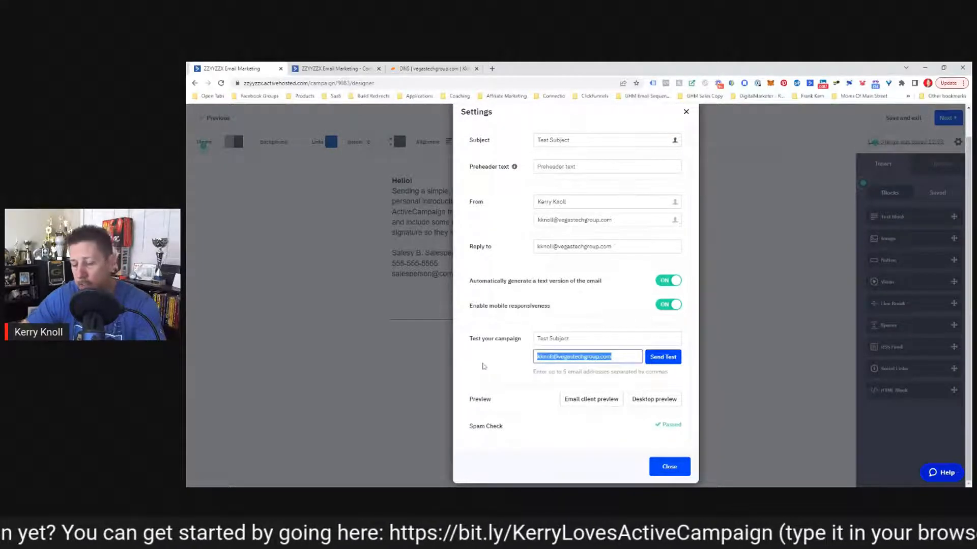
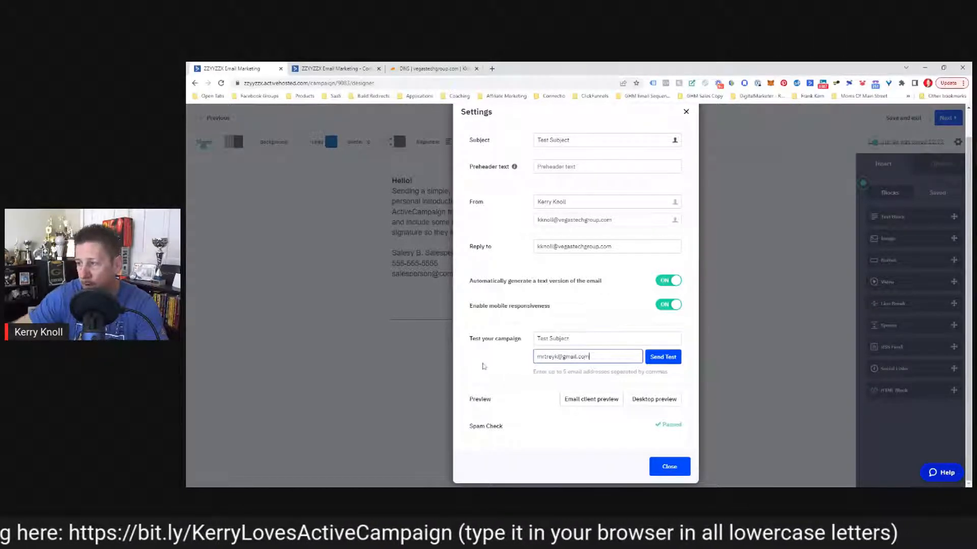
left_click(482, 366)
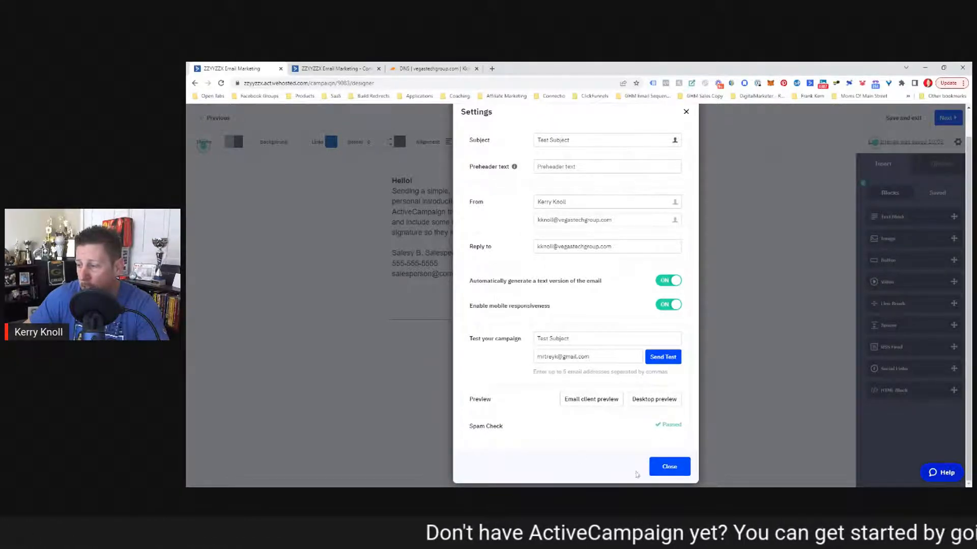
left_click(668, 468)
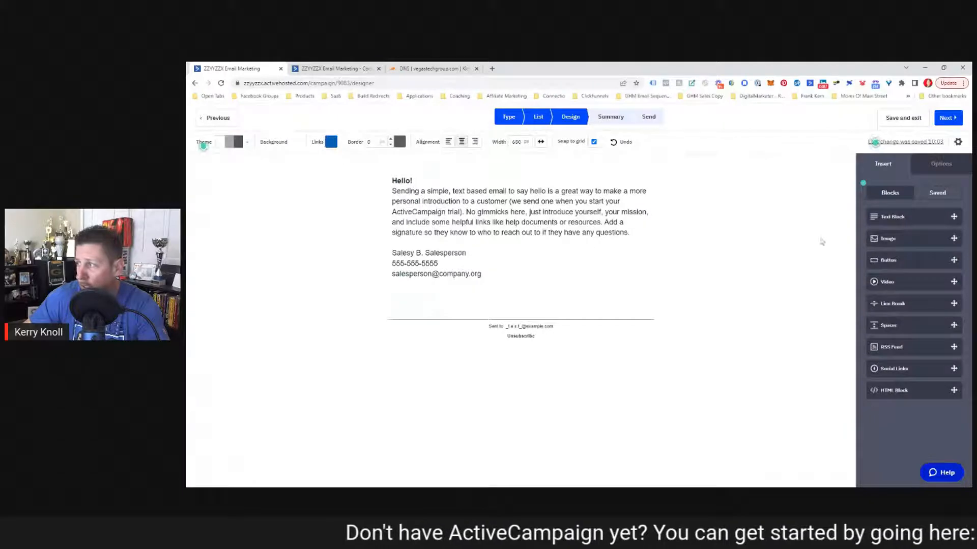
Step: Go to the campaign summary and enable reply tracking, accepting the reply-to notice
left_click(940, 123)
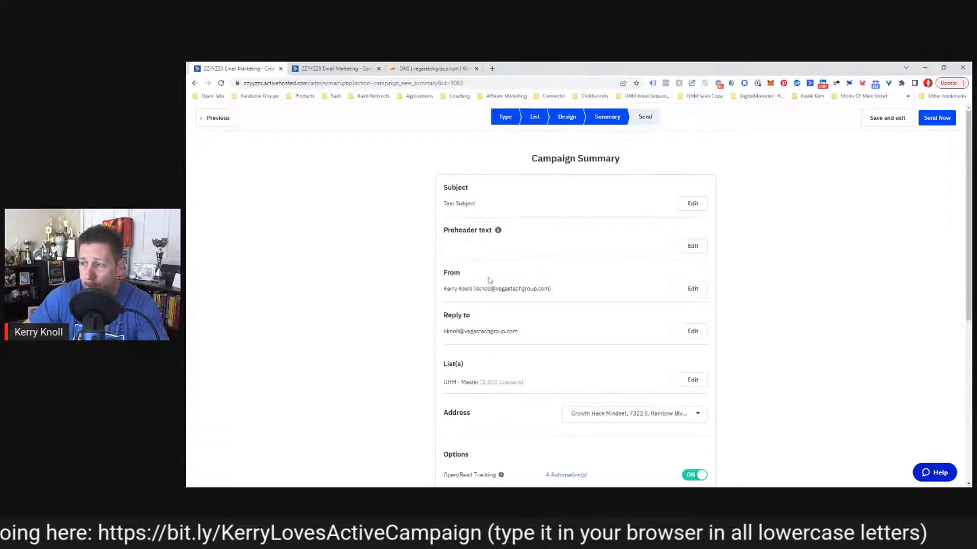
scroll(456, 340, "down", 1)
scroll(486, 358, "down", 2)
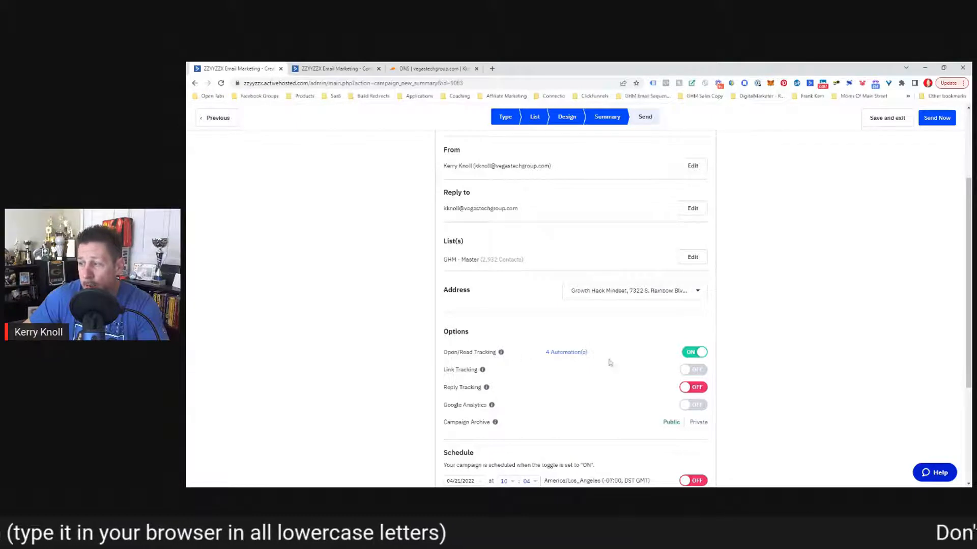
left_click(685, 389)
left_click(619, 195)
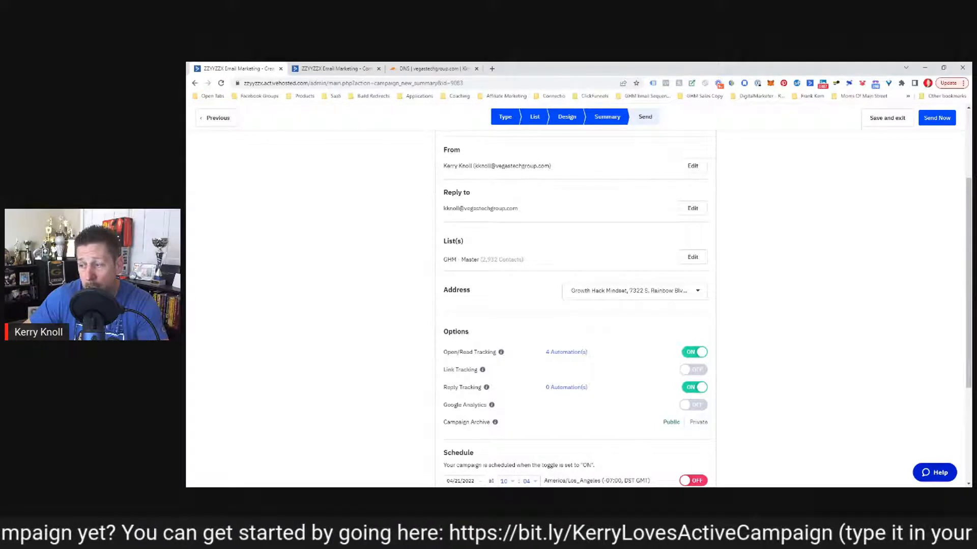
scroll(513, 418, "down", 1)
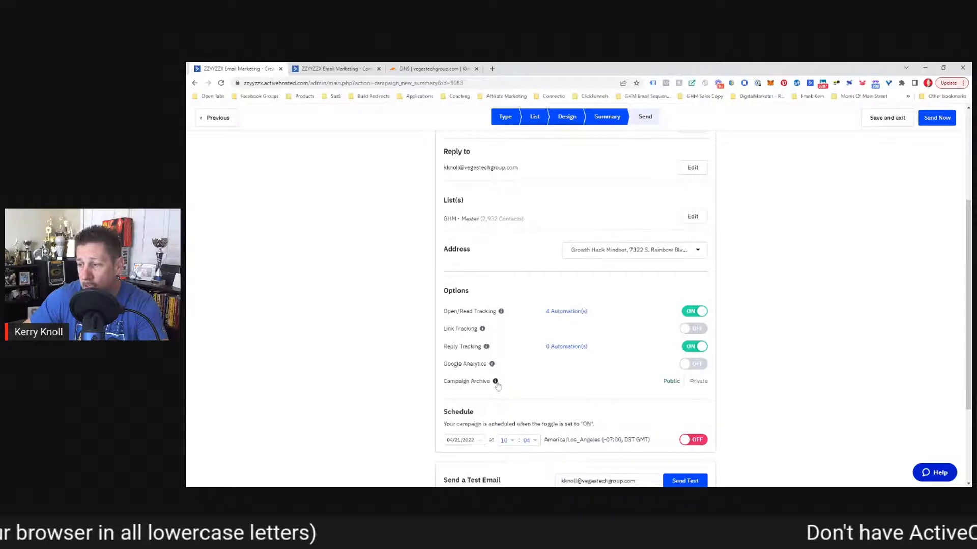
scroll(510, 377, "down", 1)
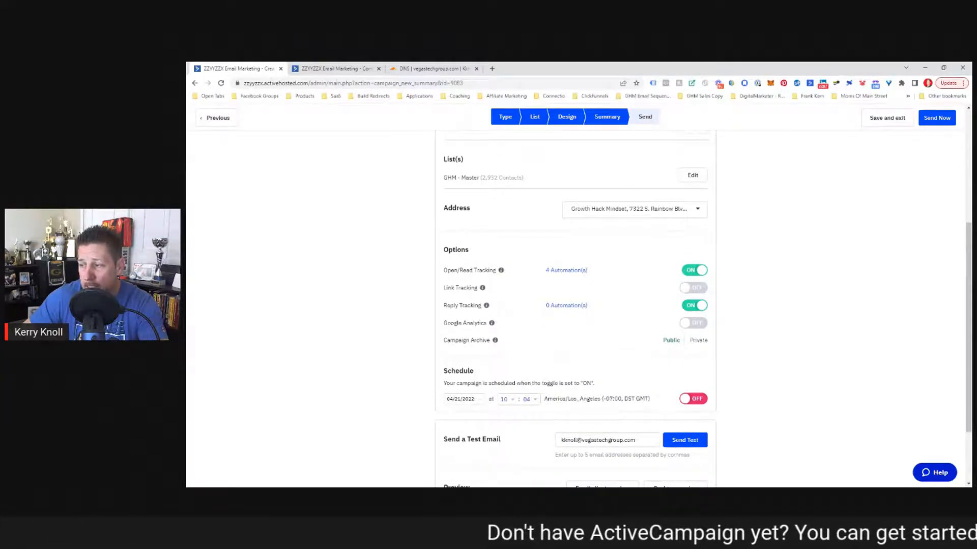
Step: Set the send date to April 22, 2022 and the time to 10:30
left_click(471, 399)
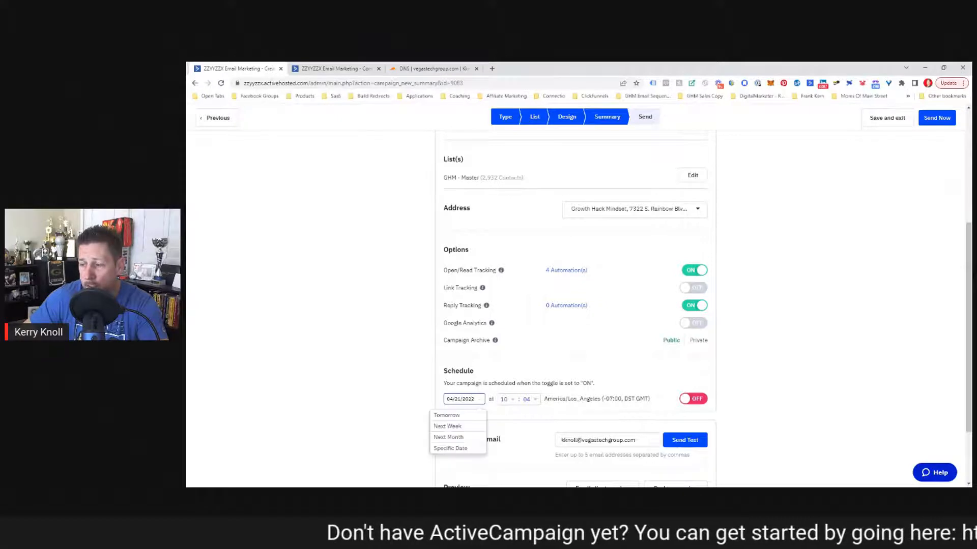
left_click(456, 451)
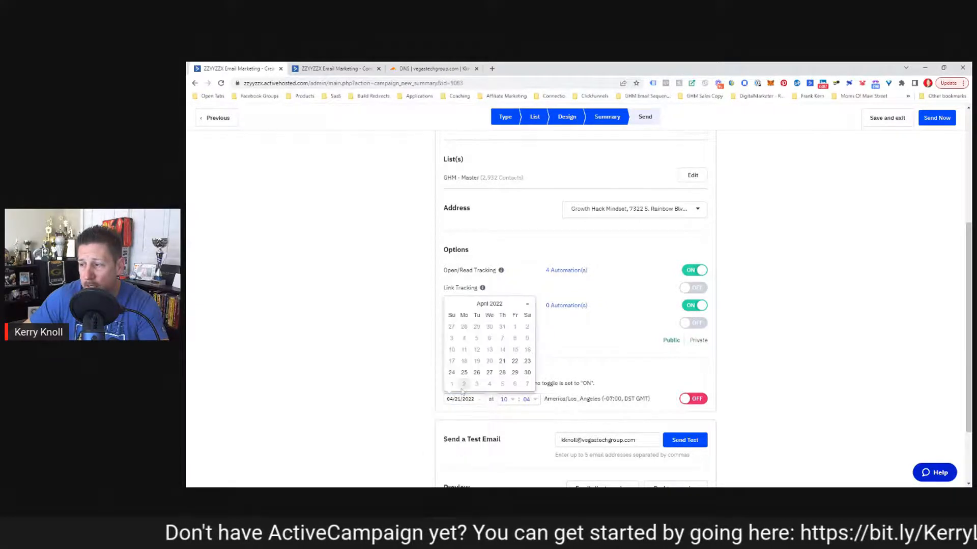
left_click(515, 362)
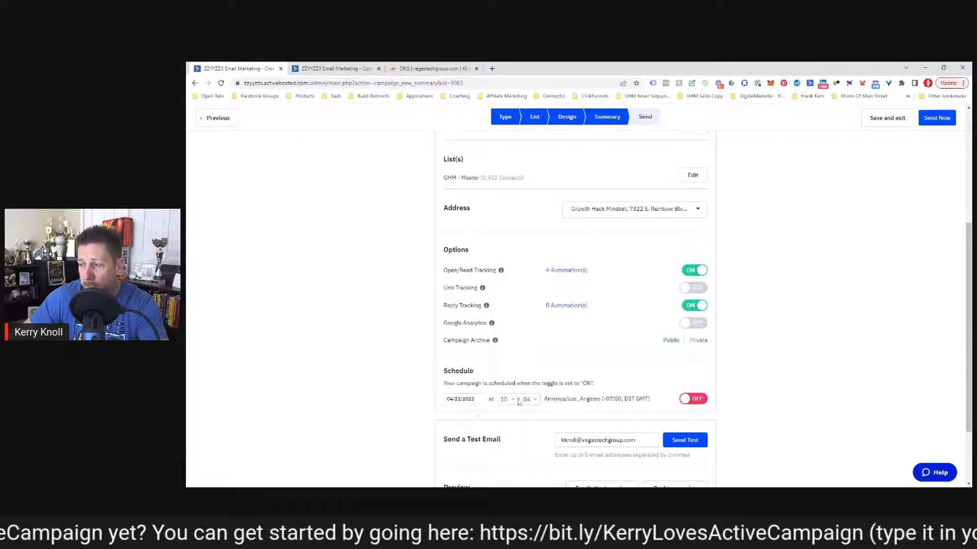
left_click(523, 401)
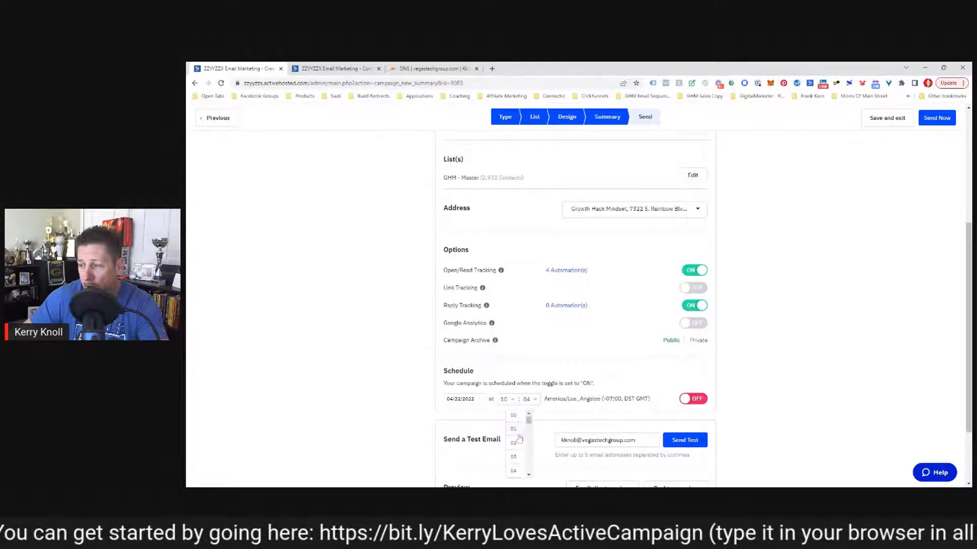
scroll(517, 441, "down", 5)
scroll(517, 441, "down", 2)
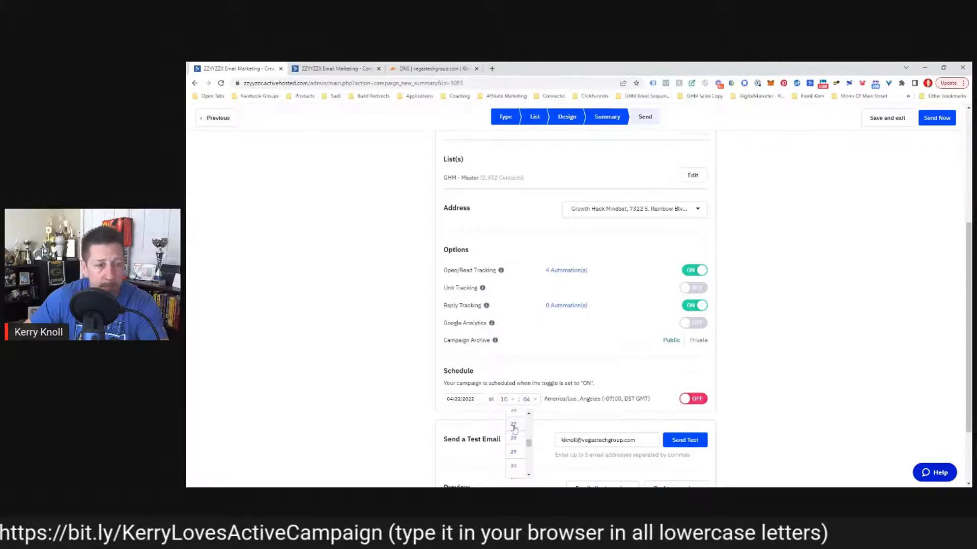
scroll(514, 430, "up", 1)
scroll(514, 431, "down", 2)
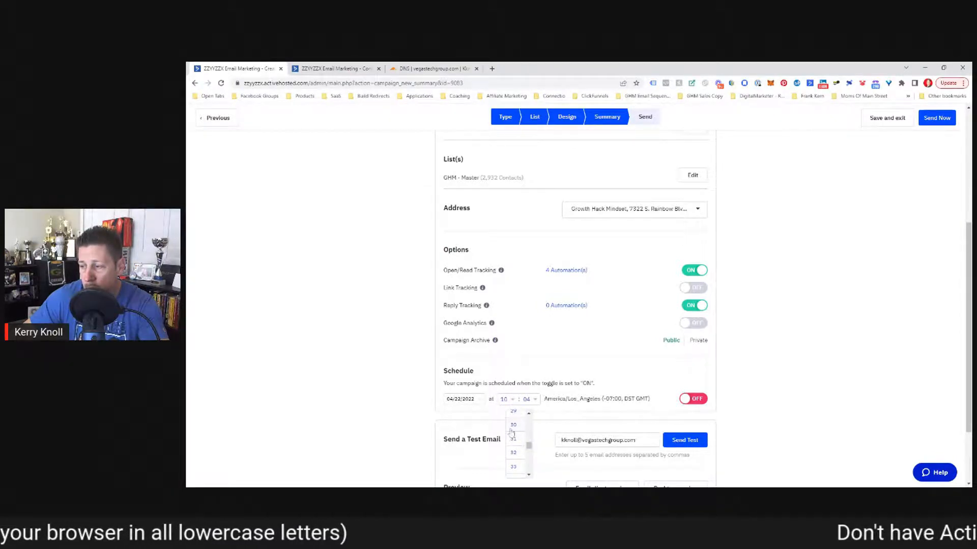
left_click(512, 429)
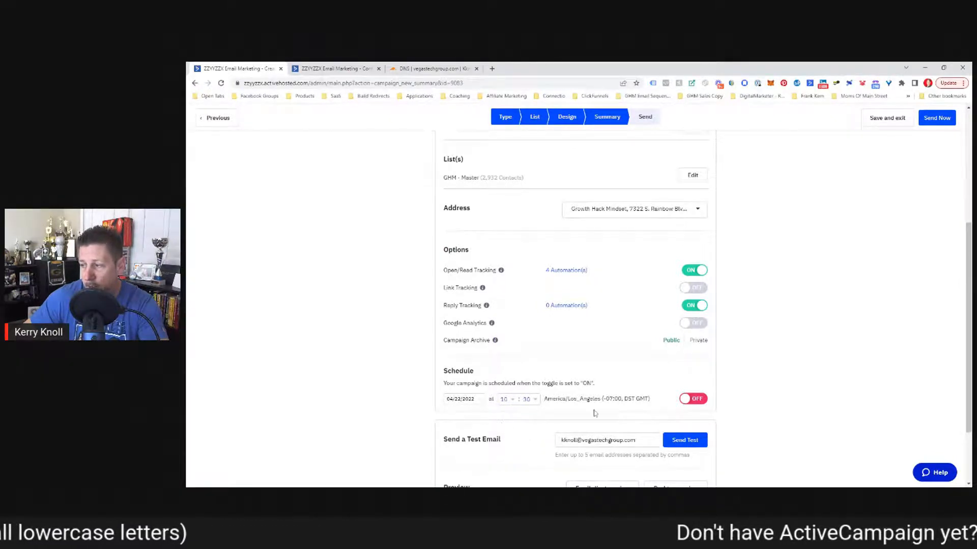
Step: Turn scheduling on in America/Los_Angeles time and finish the campaign
left_click_drag(543, 399, 606, 400)
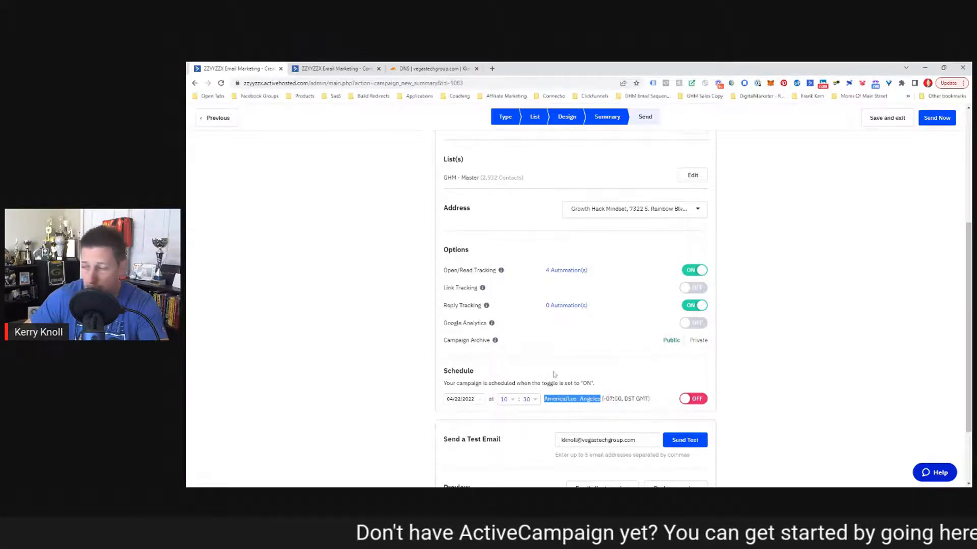
left_click(685, 400)
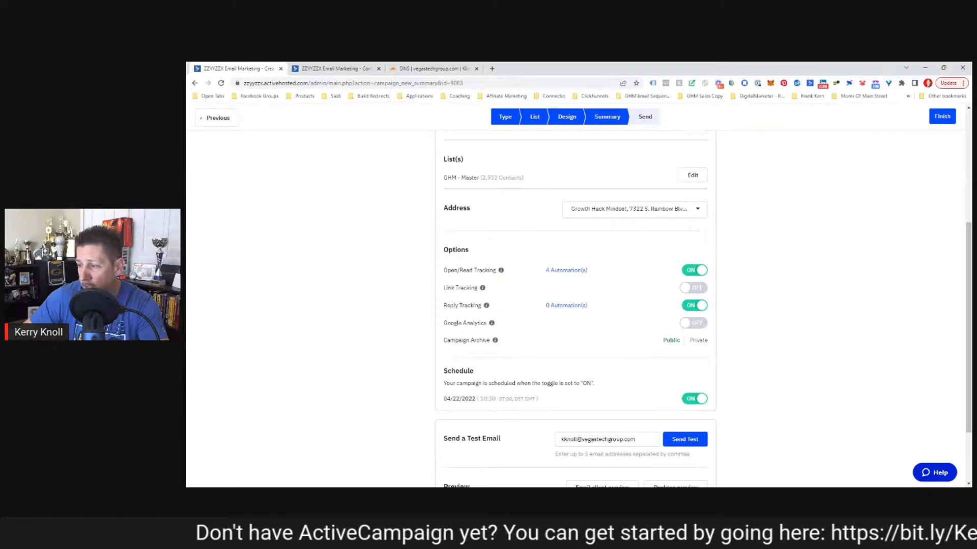
scroll(577, 375, "down", 2)
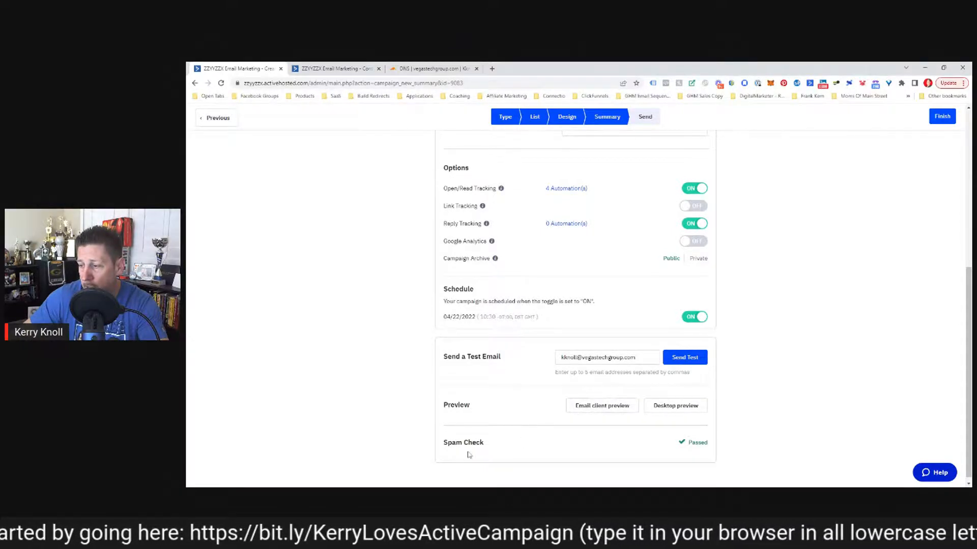
scroll(753, 327, "up", 1)
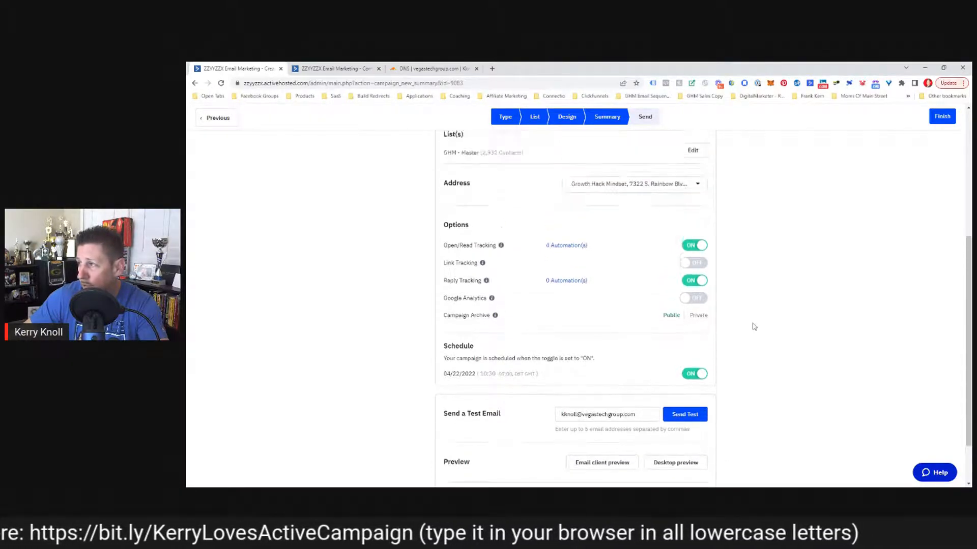
scroll(753, 327, "up", 3)
scroll(867, 198, "down", 2)
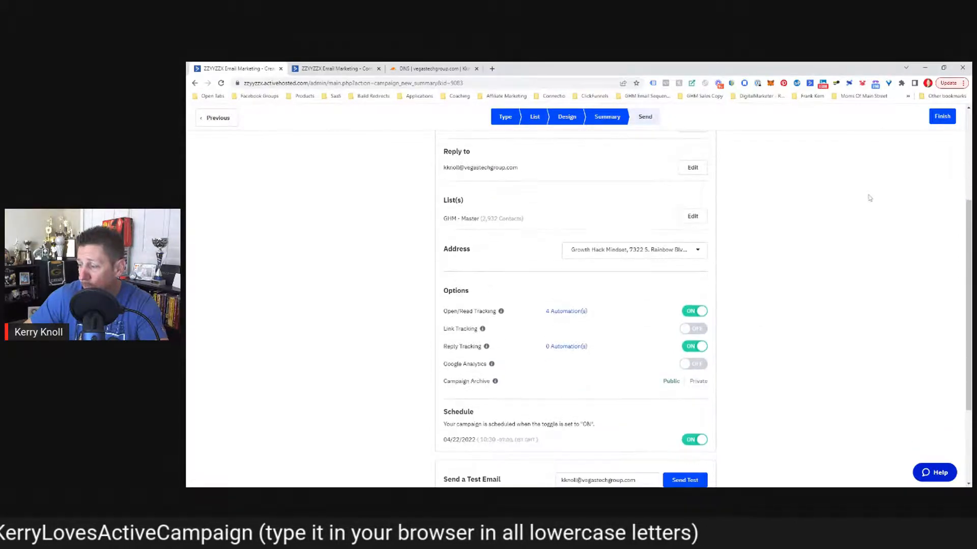
scroll(870, 198, "up", 1)
left_click(942, 116)
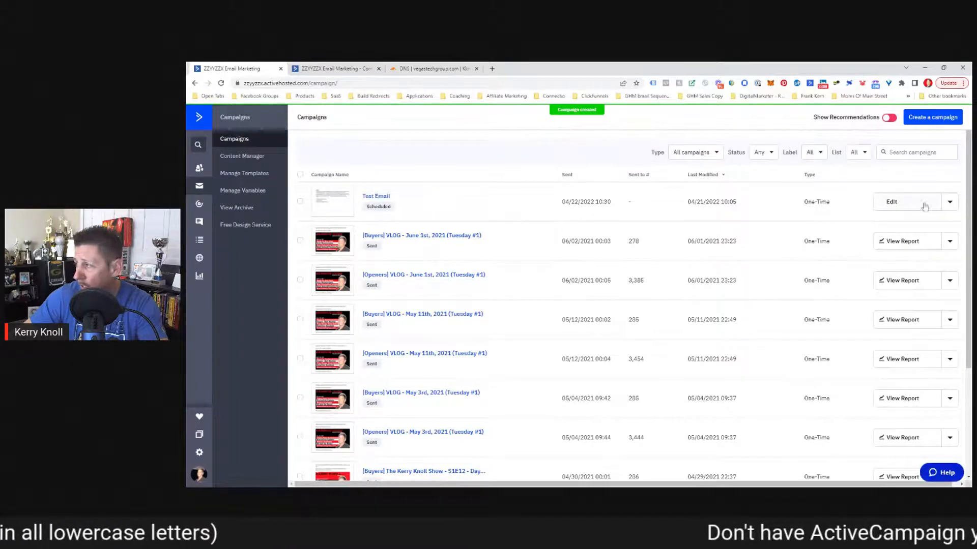
Step: Edit the Test Email campaign and step past the GHM - Master list to its design
left_click(950, 205)
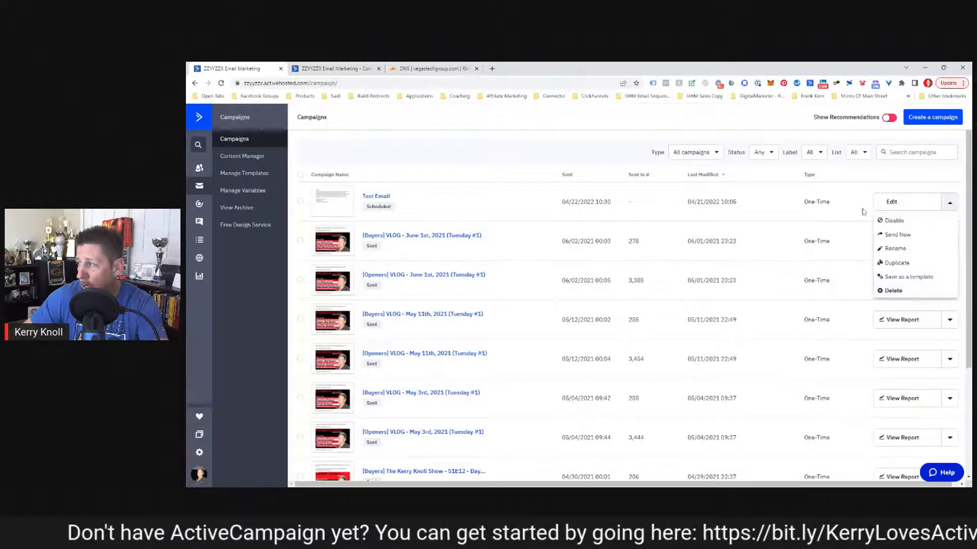
left_click(891, 202)
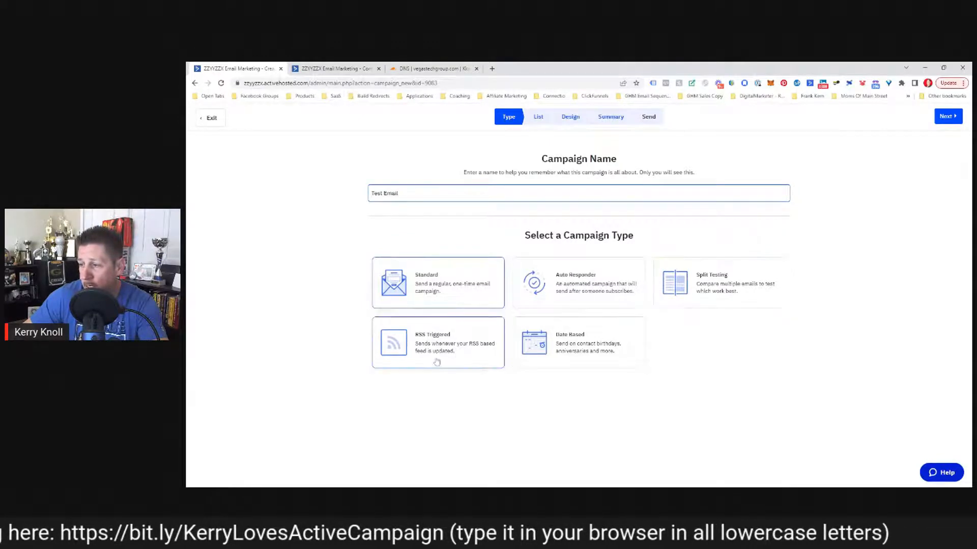
left_click(954, 119)
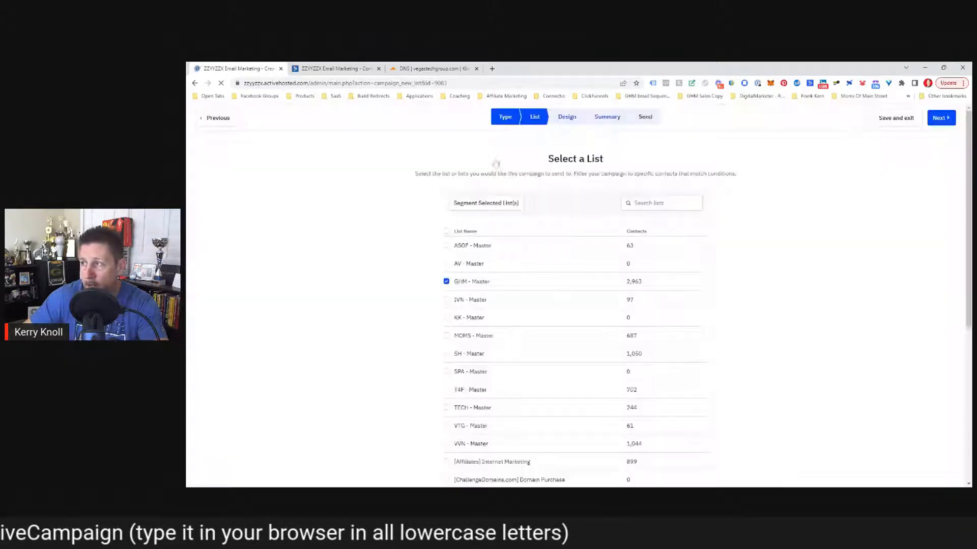
scroll(536, 327, "down", 6)
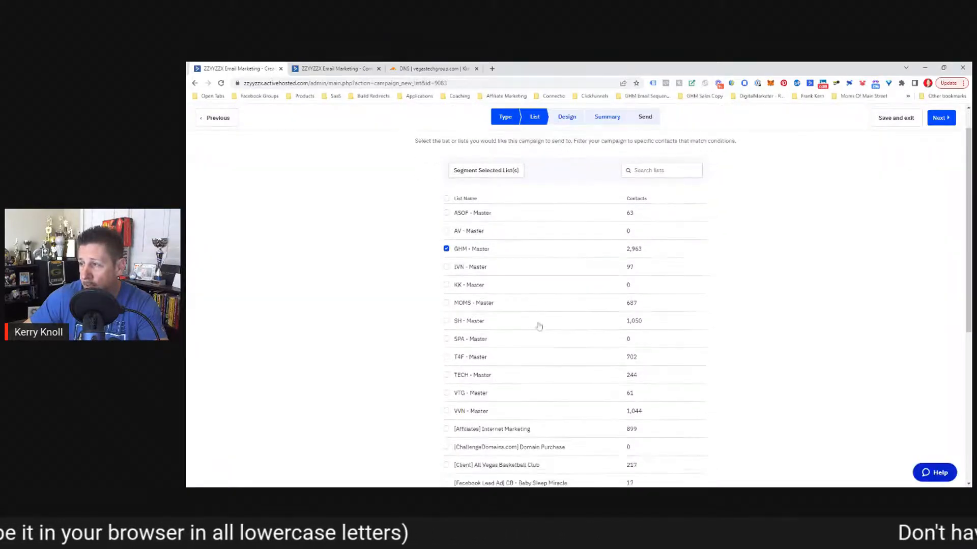
scroll(530, 320, "up", 6)
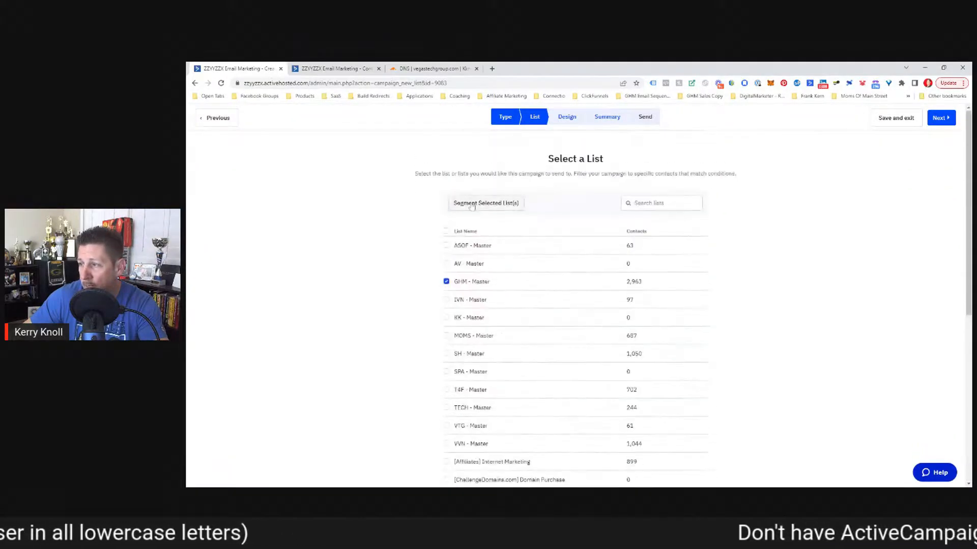
left_click(572, 113)
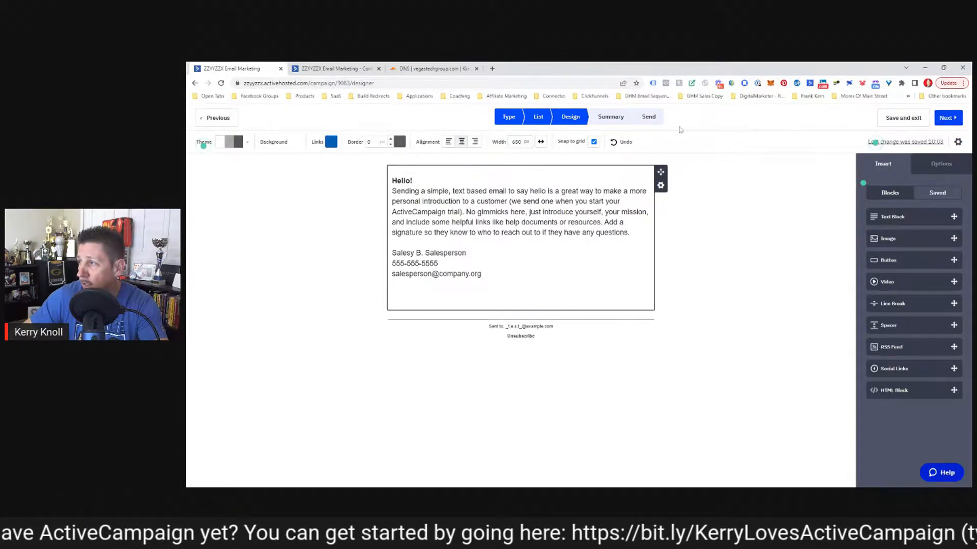
Step: Proceed to the summary, check the 04/22/2022 10:30 schedule, and finish the campaign
left_click(947, 118)
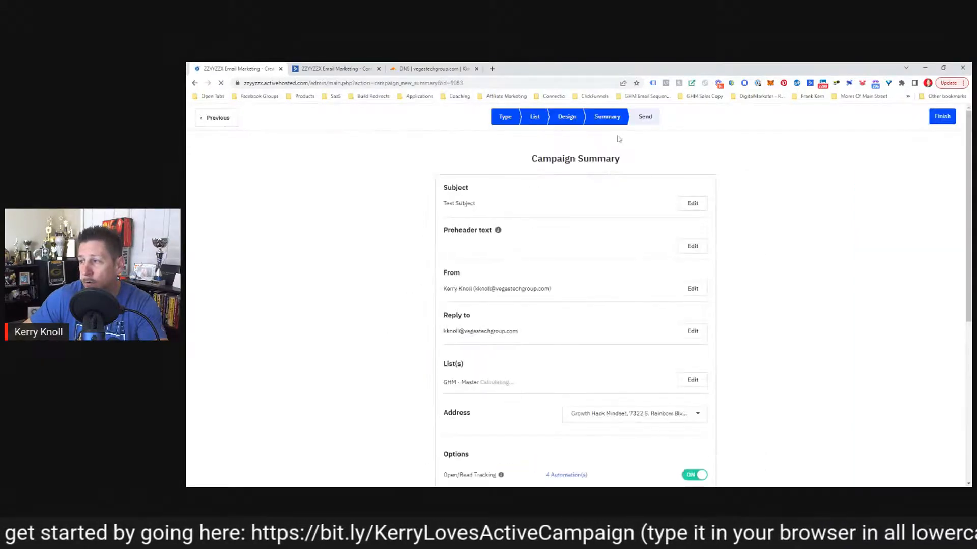
scroll(625, 252, "down", 1)
scroll(625, 252, "down", 5)
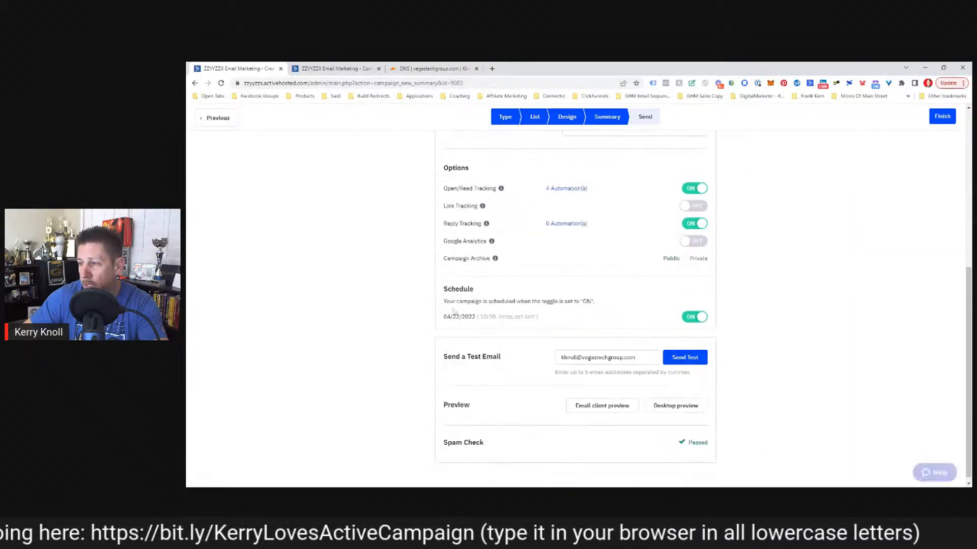
left_click_drag(443, 316, 556, 318)
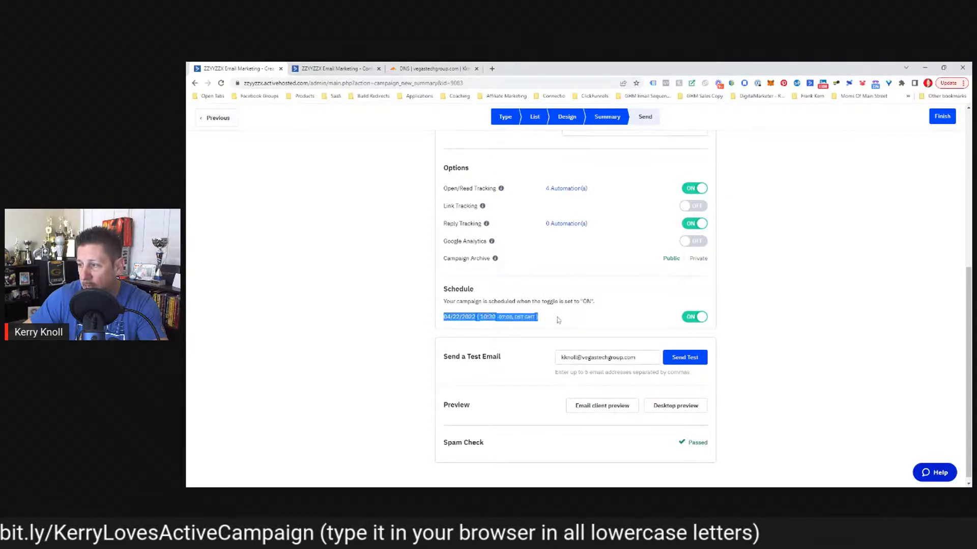
left_click(782, 306)
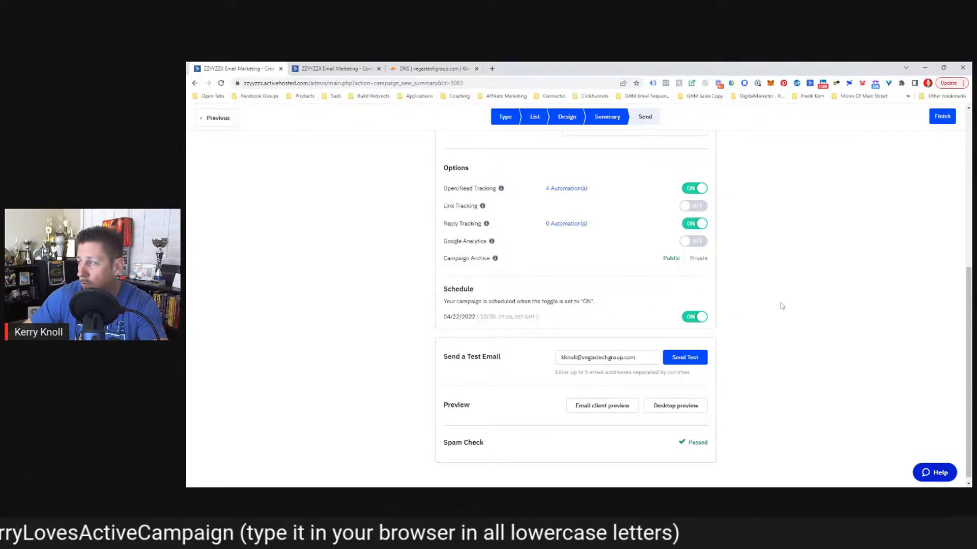
left_click(942, 116)
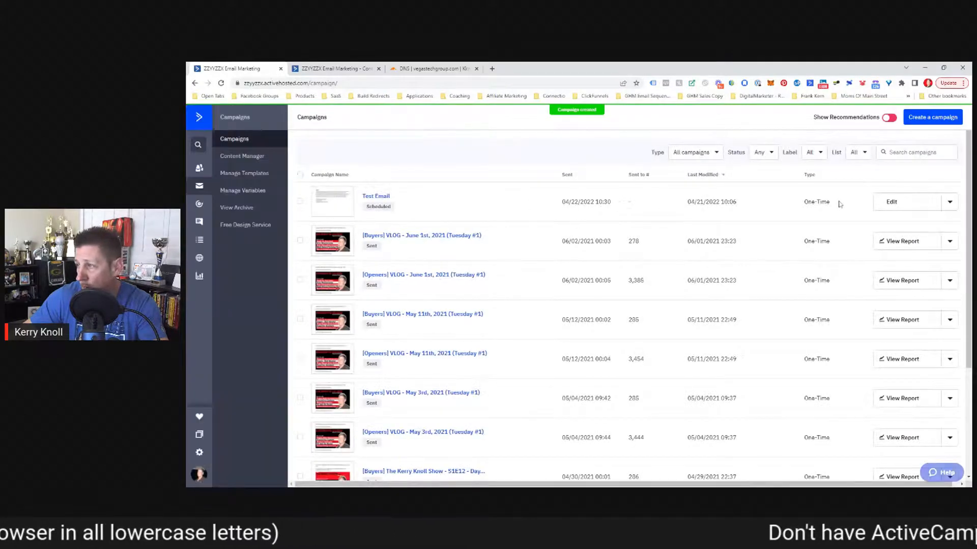
Step: Delete the Test Email campaign from the list, then begin creating a new campaign
left_click(949, 202)
left_click(893, 291)
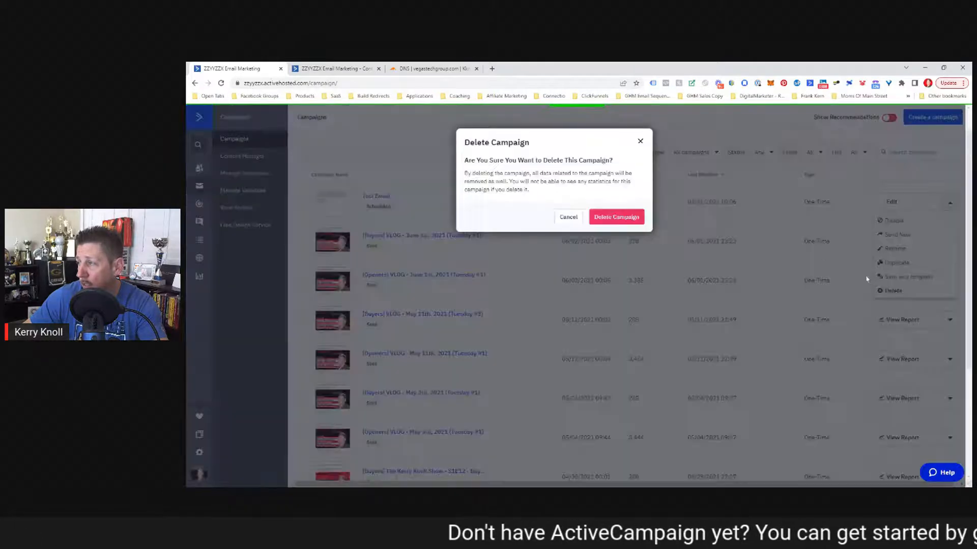
left_click(617, 217)
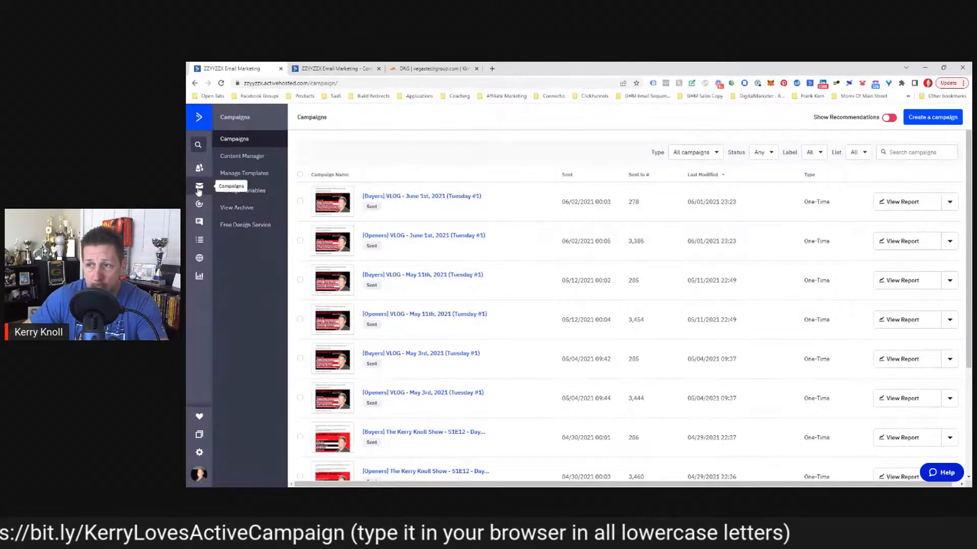
left_click(928, 118)
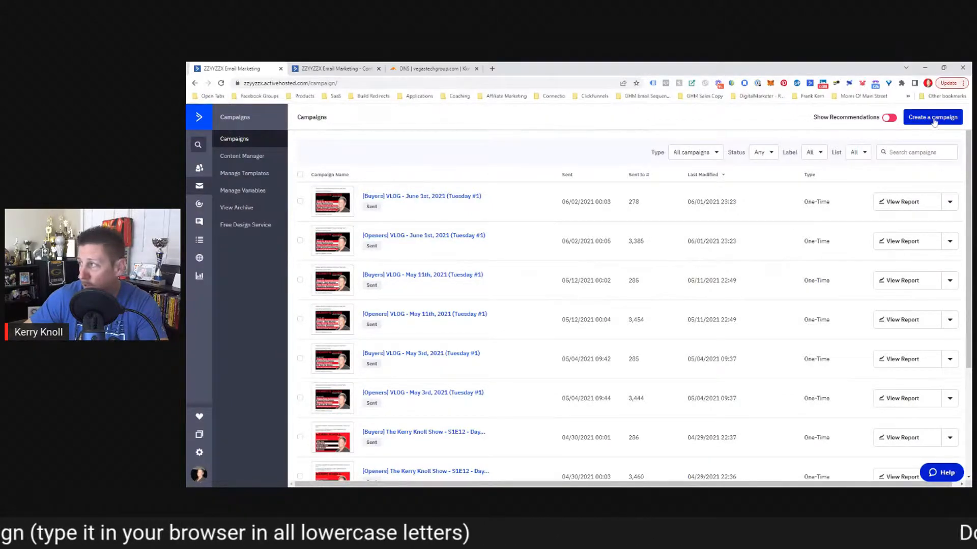